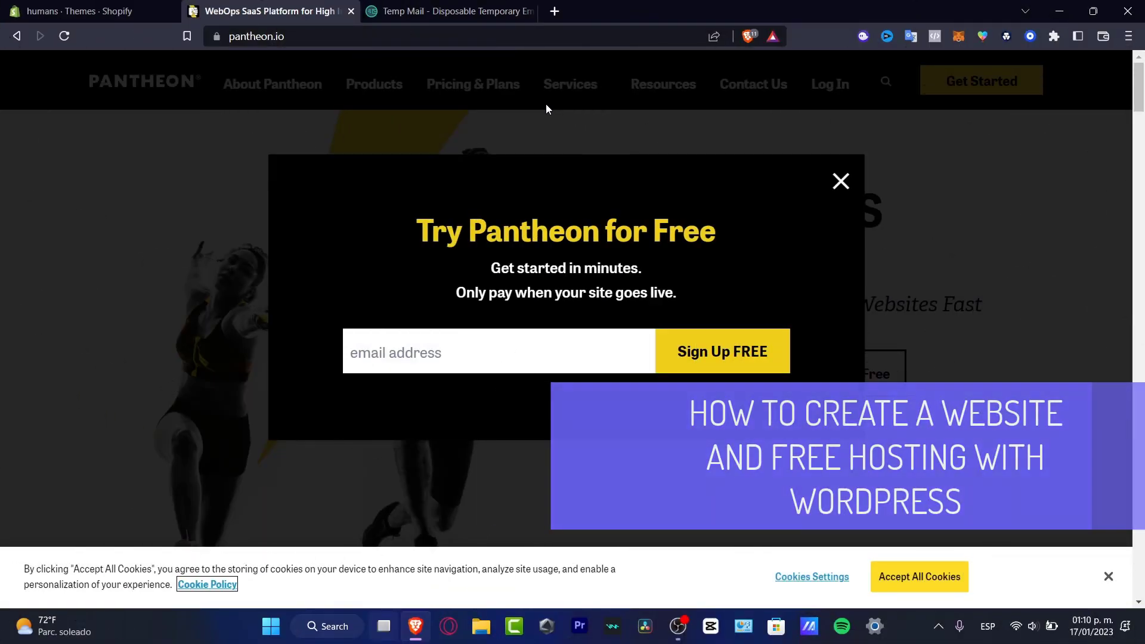
Step: Open a file explorer window, move it lower, and close it again
click(463, 637)
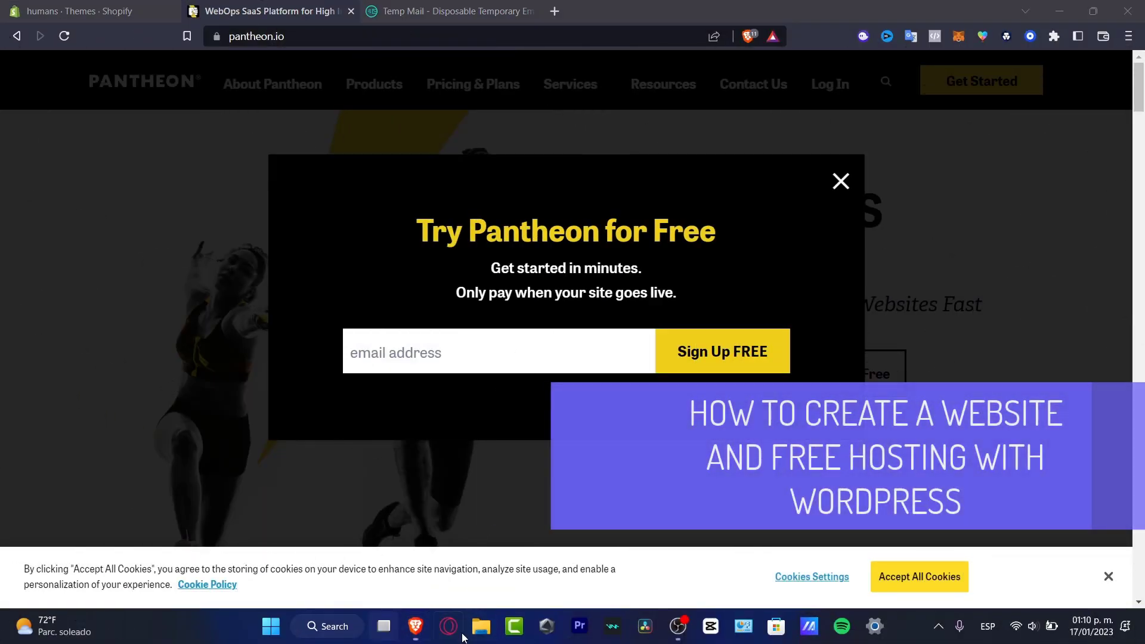
scroll(256, 412, down, 3)
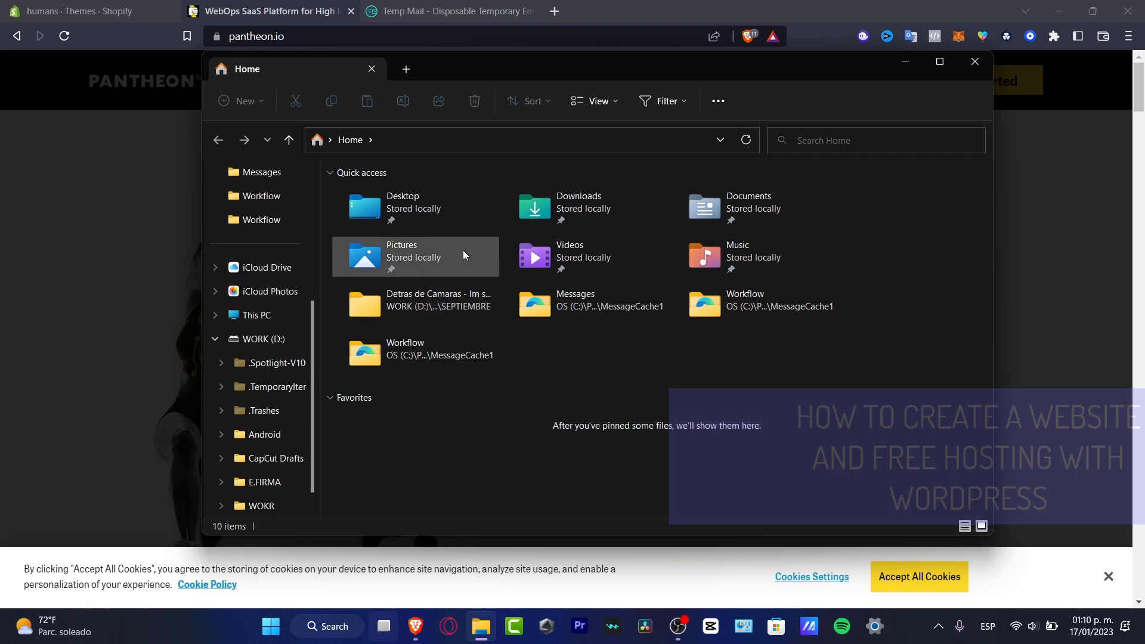
drag(954, 69, 1021, 158)
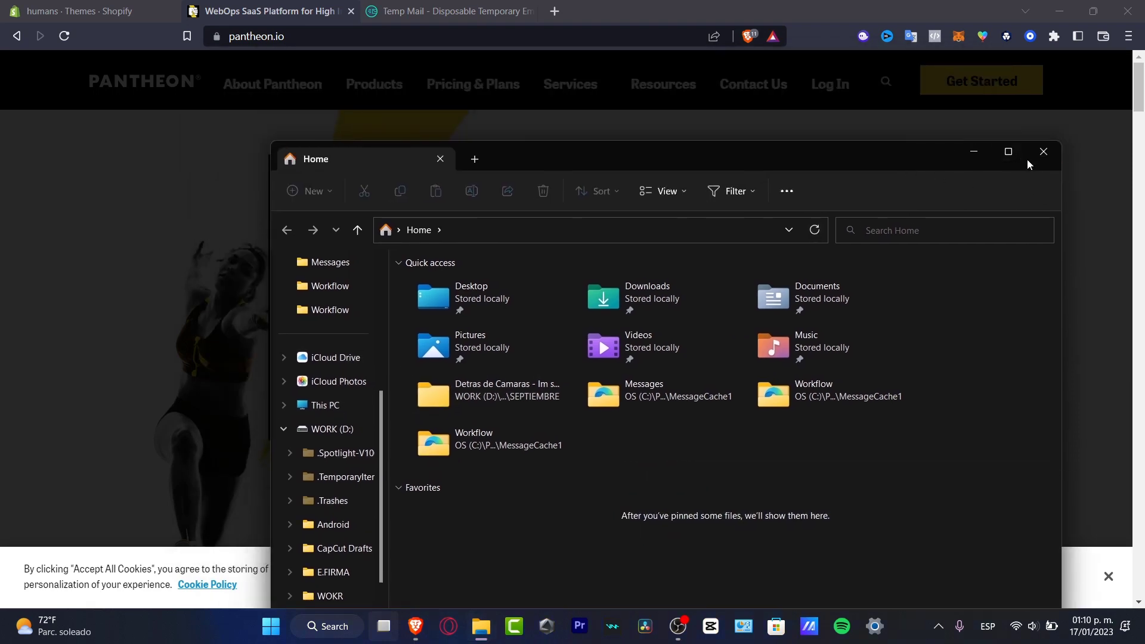
click(1044, 152)
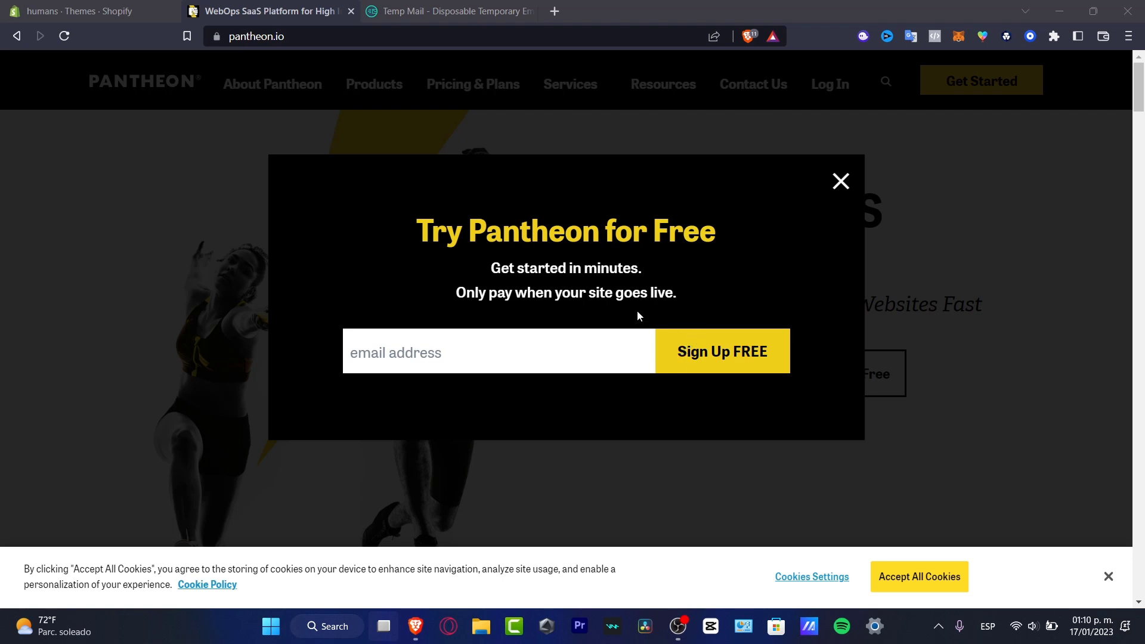
Step: Start the free Pantheon sign-up with a pasted e-mail address and accept the cookies banner
click(759, 361)
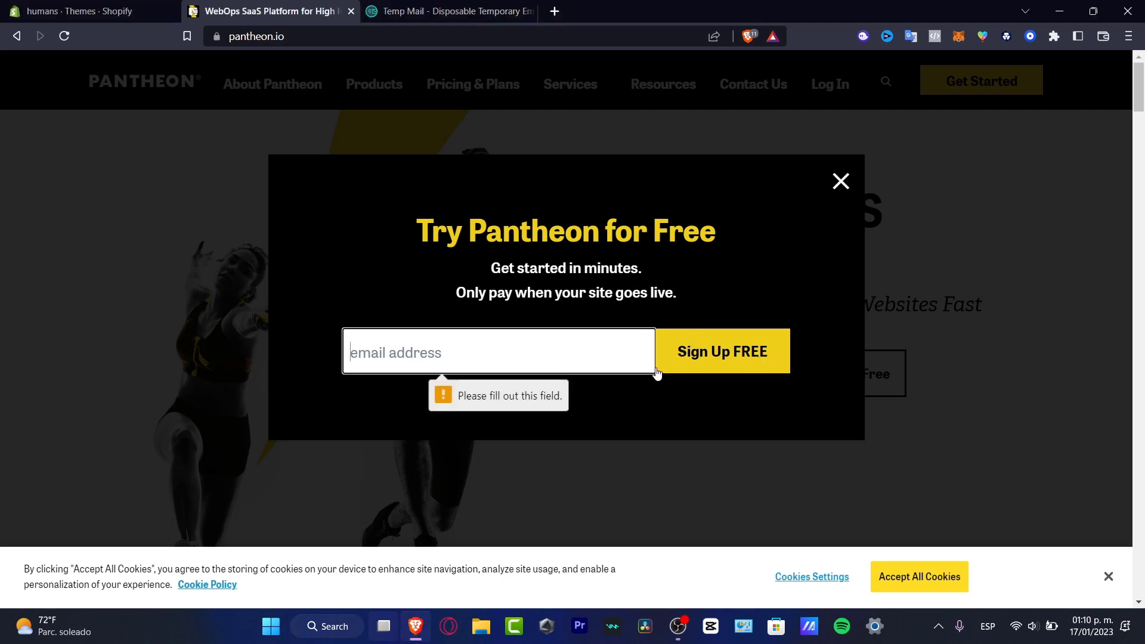
click(593, 343)
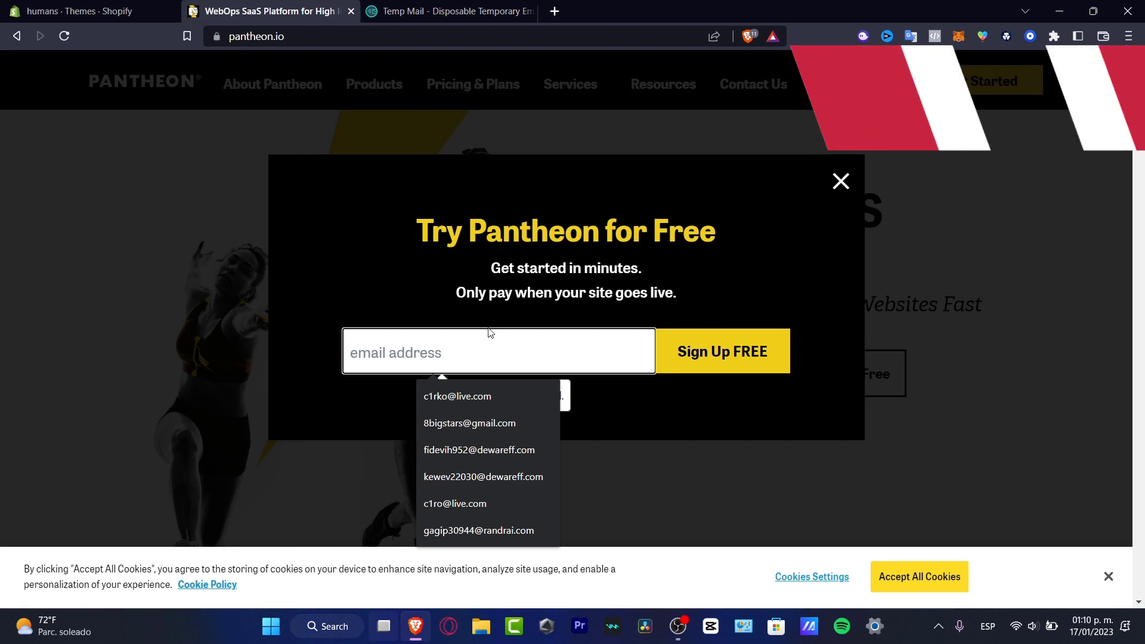
key(ctrl+v)
click(745, 345)
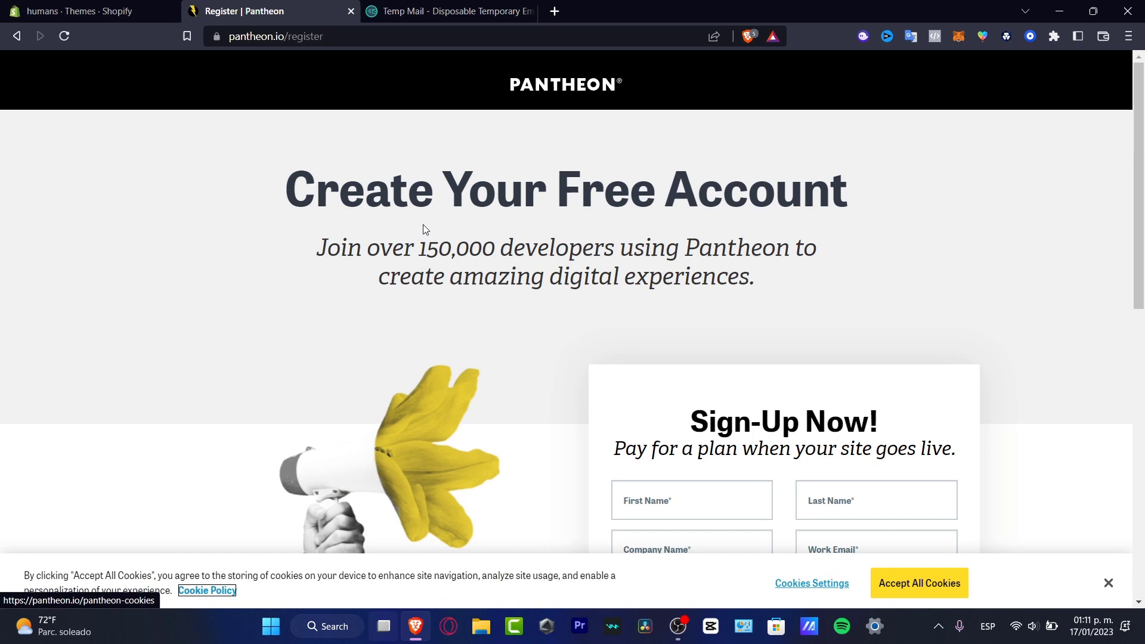
click(947, 576)
scroll(1004, 370, down, 6)
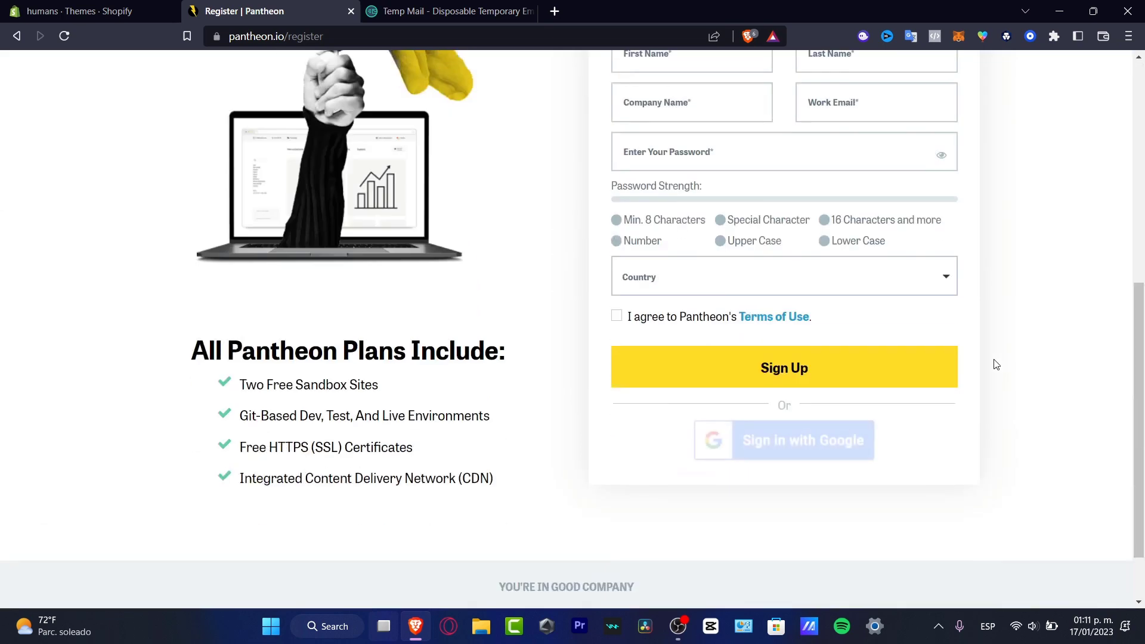
scroll(887, 351, up, 3)
Step: Fill in your first and last name, the saved company name, the work e-mail and an account password
click(695, 284)
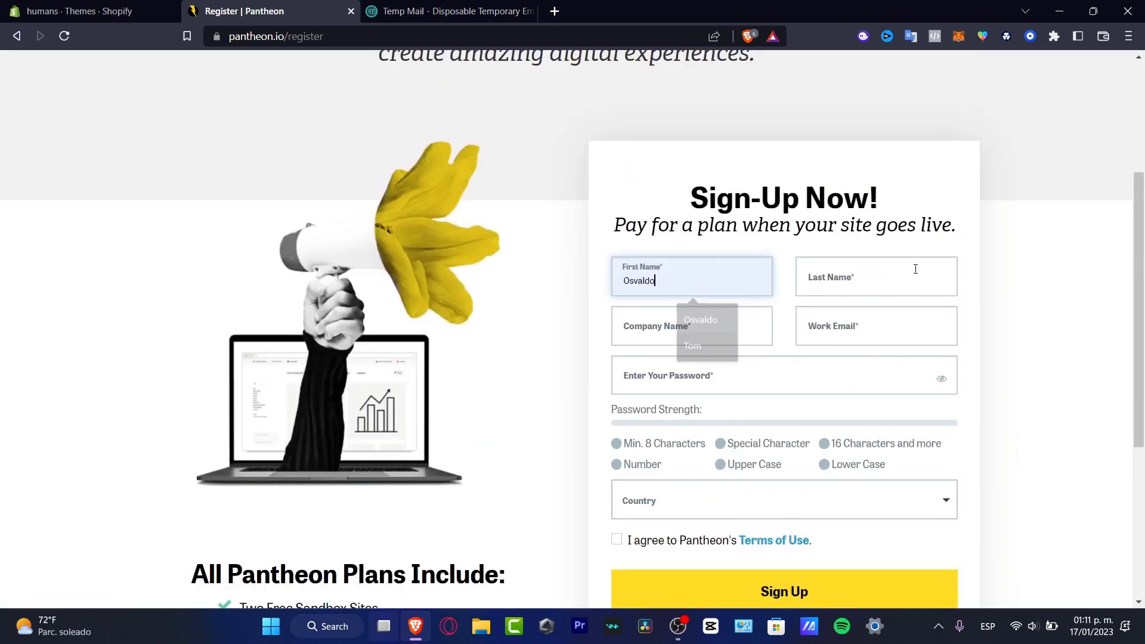
key(Tab)
click(695, 343)
click(728, 370)
click(877, 326)
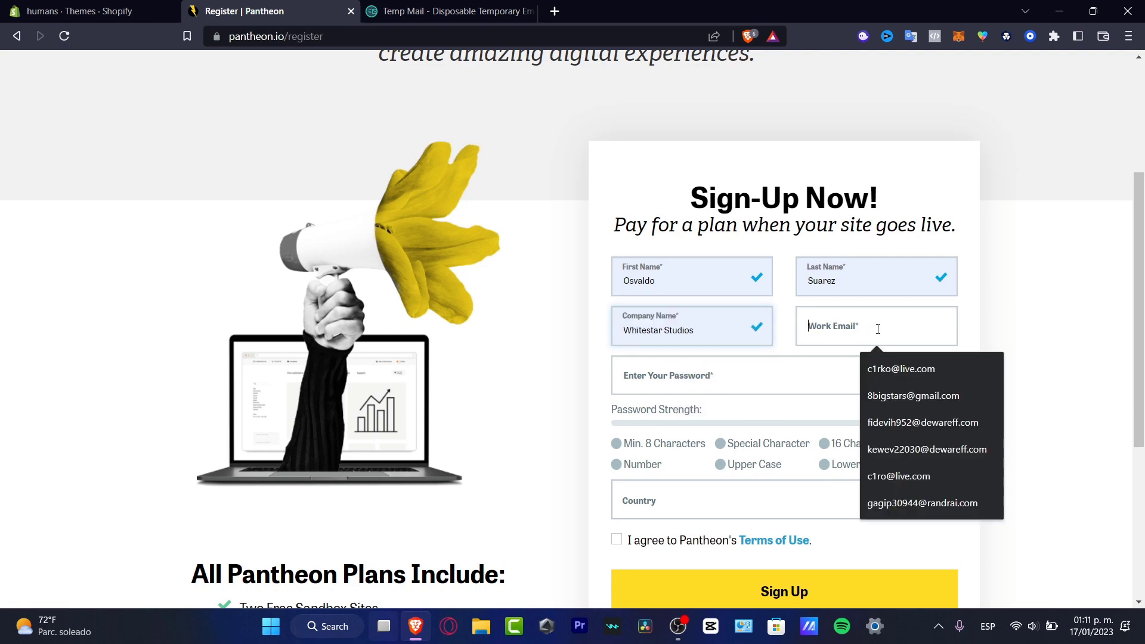
key(ctrl+v)
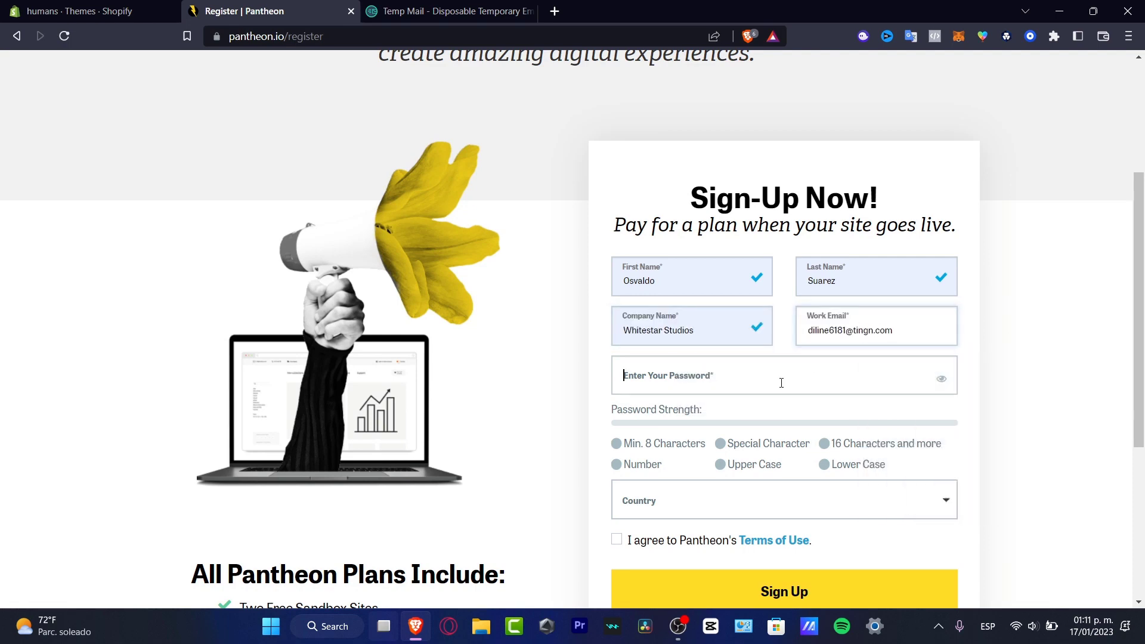
click(780, 379)
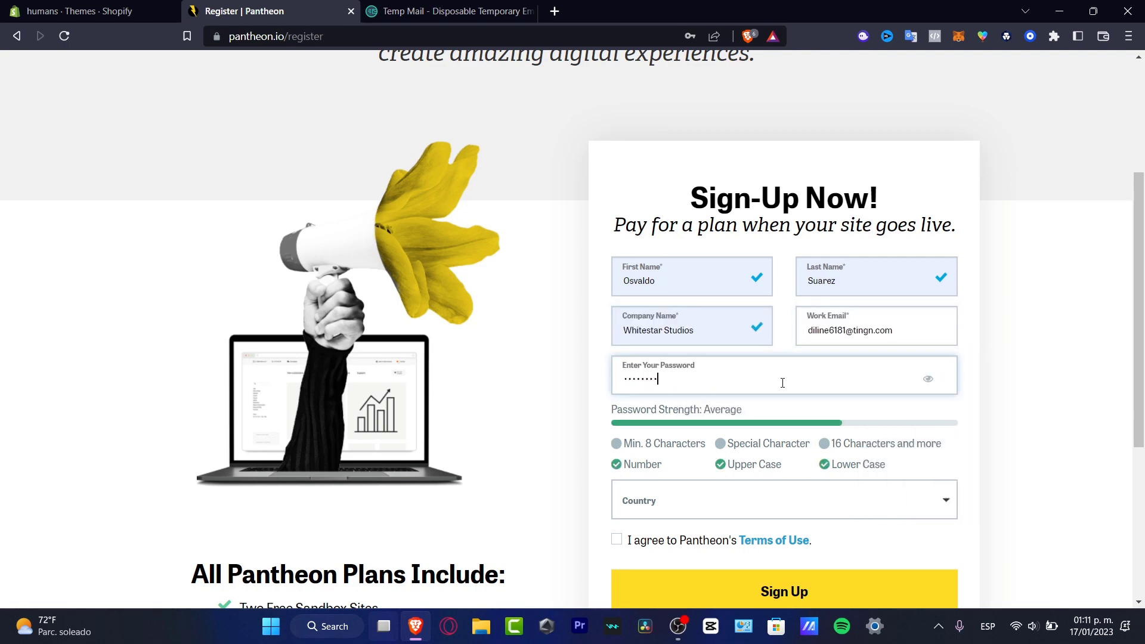
Step: Choose Mexico as the country, accept the Terms of Use, and submit the form
scroll(1048, 368, down, 4)
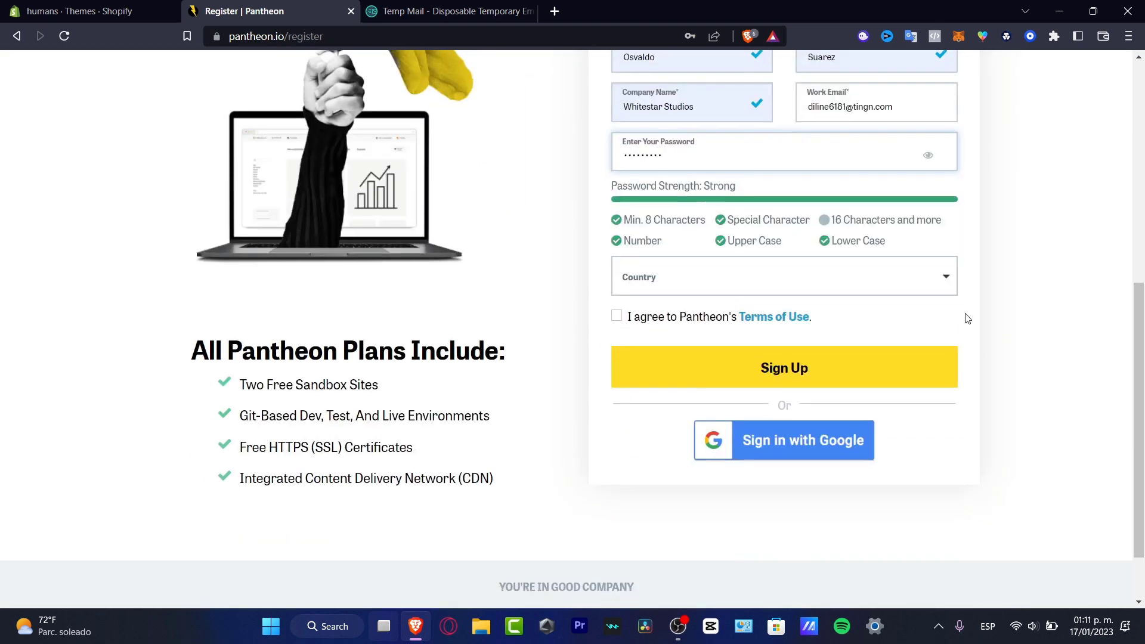
click(809, 277)
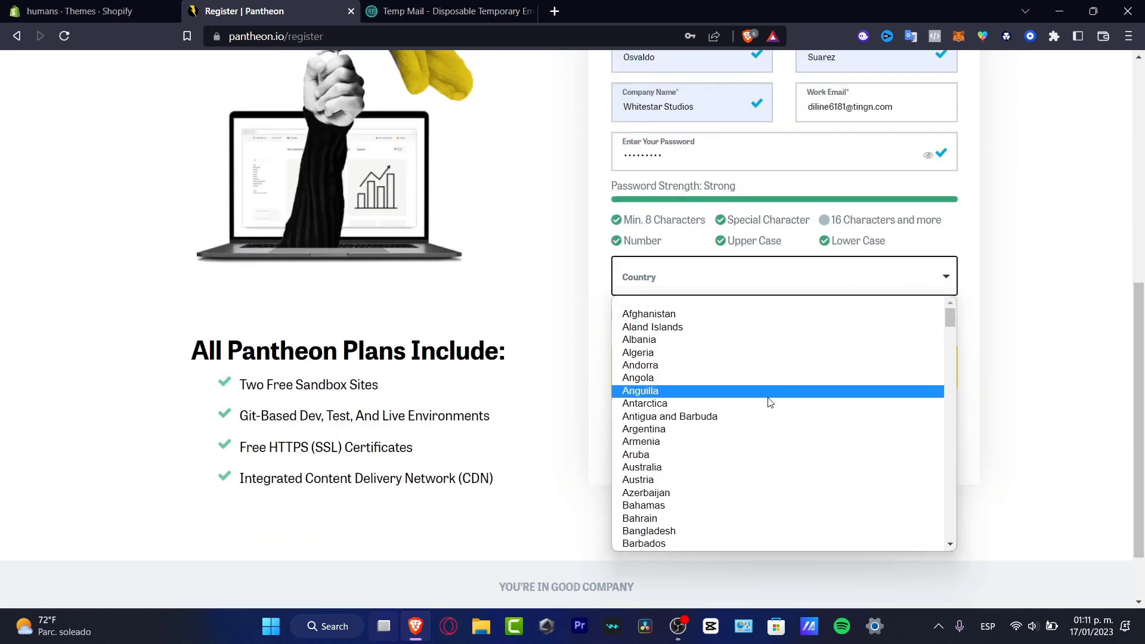
scroll(765, 399, down, 20)
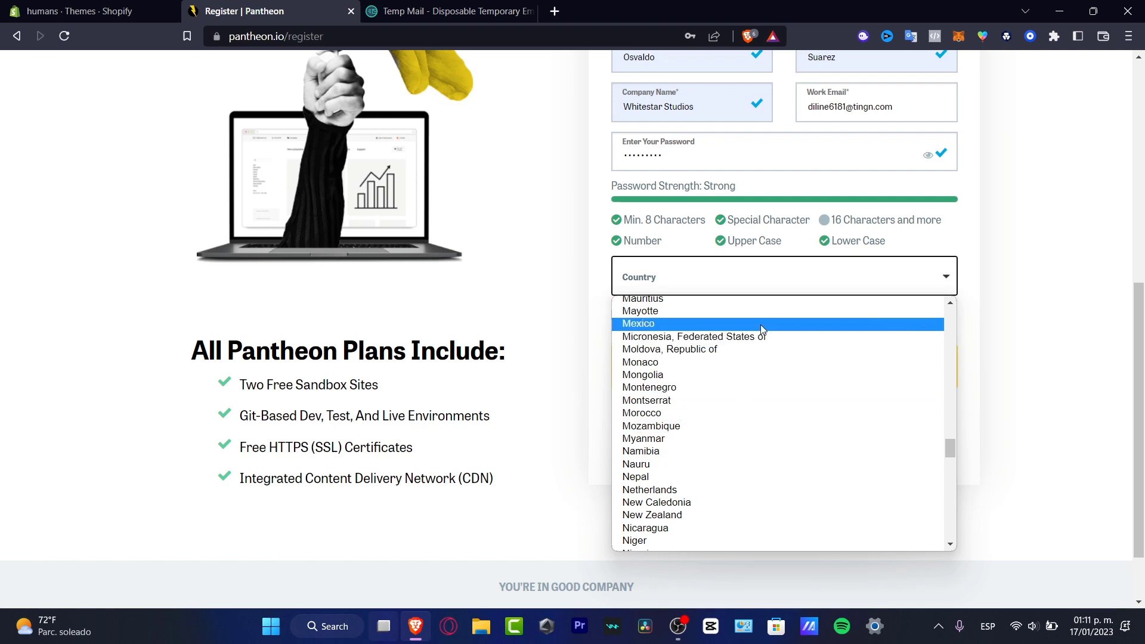
click(628, 323)
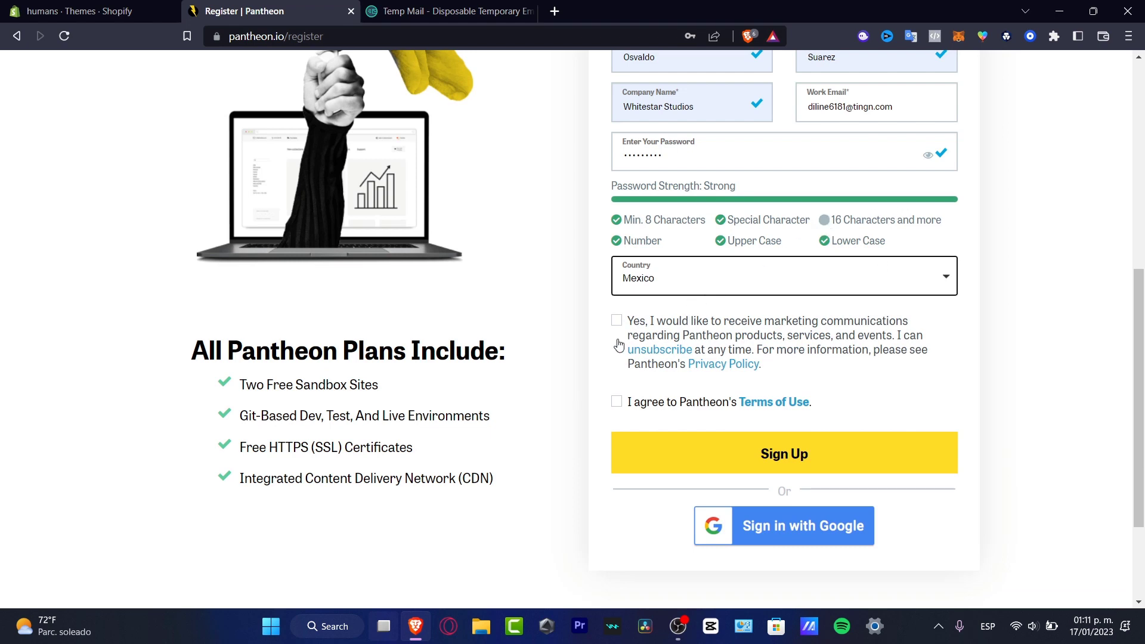
click(617, 406)
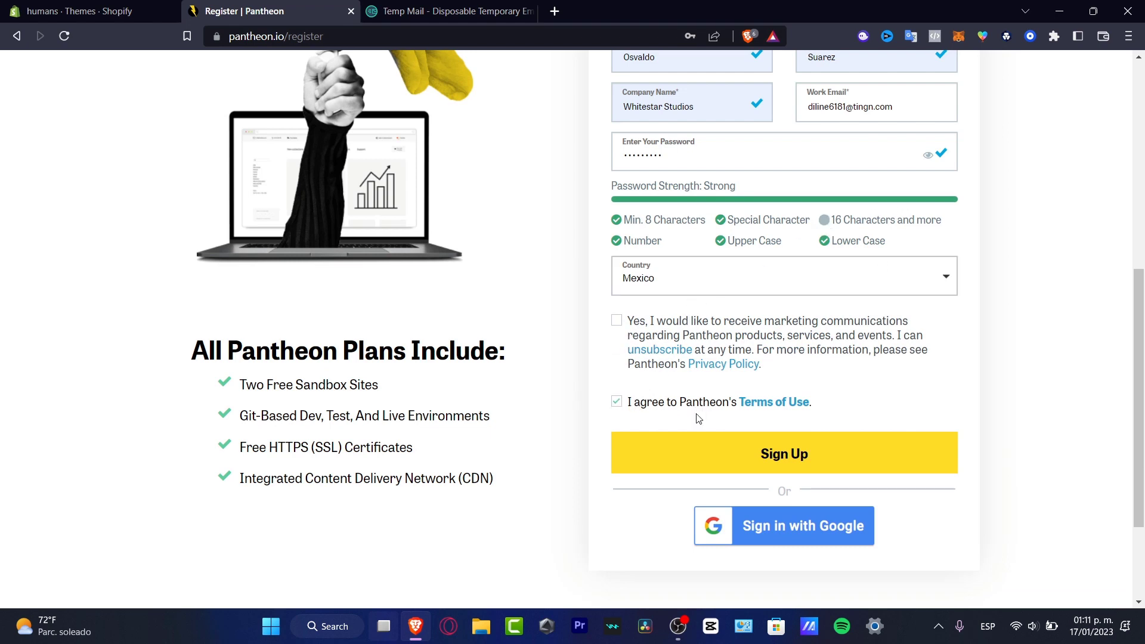
click(831, 460)
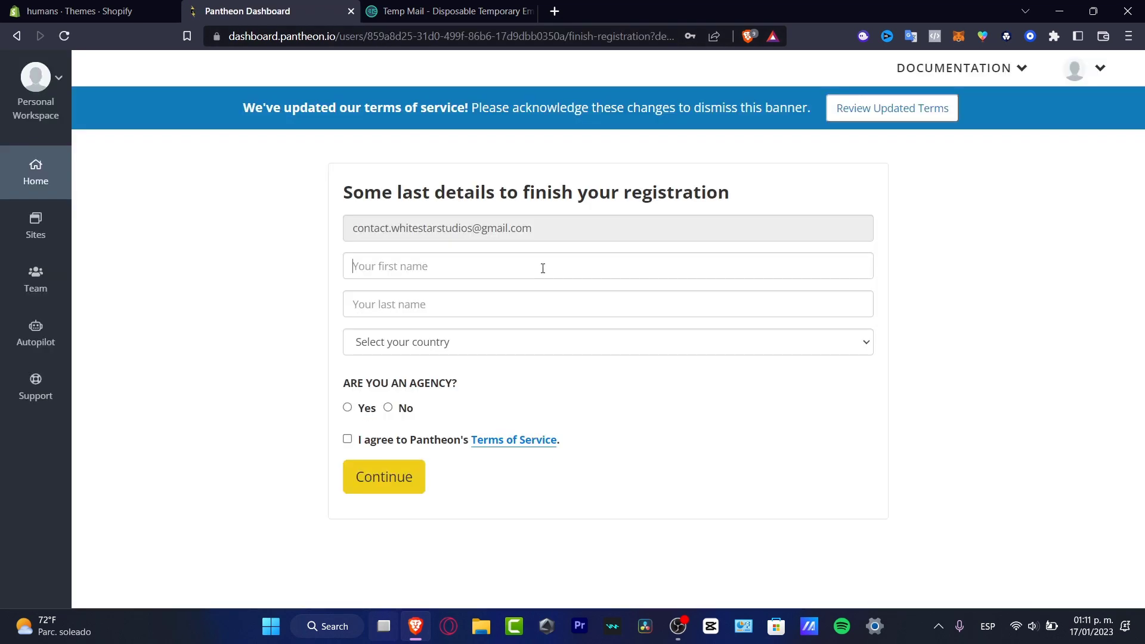
Step: Fill in the first and last name from the saved autofill suggestions
click(541, 266)
click(456, 294)
click(477, 303)
click(453, 329)
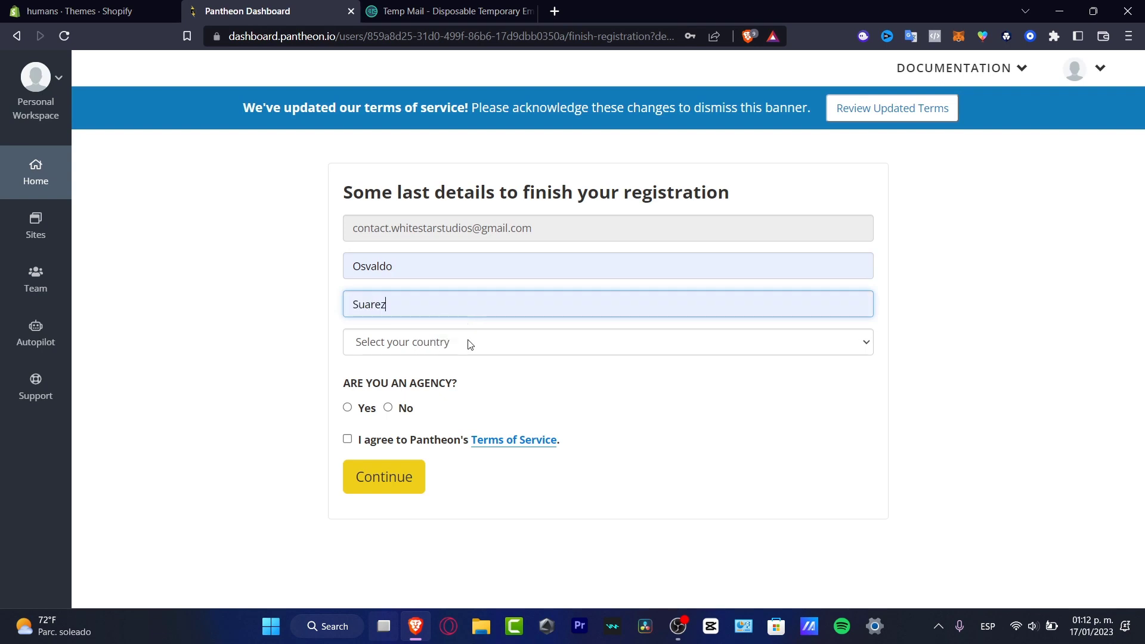
Step: Select Mexico as the country, answer No to agency, accept the Terms of Service, and continue
click(471, 342)
scroll(477, 286, down, 20)
scroll(474, 284, up, 15)
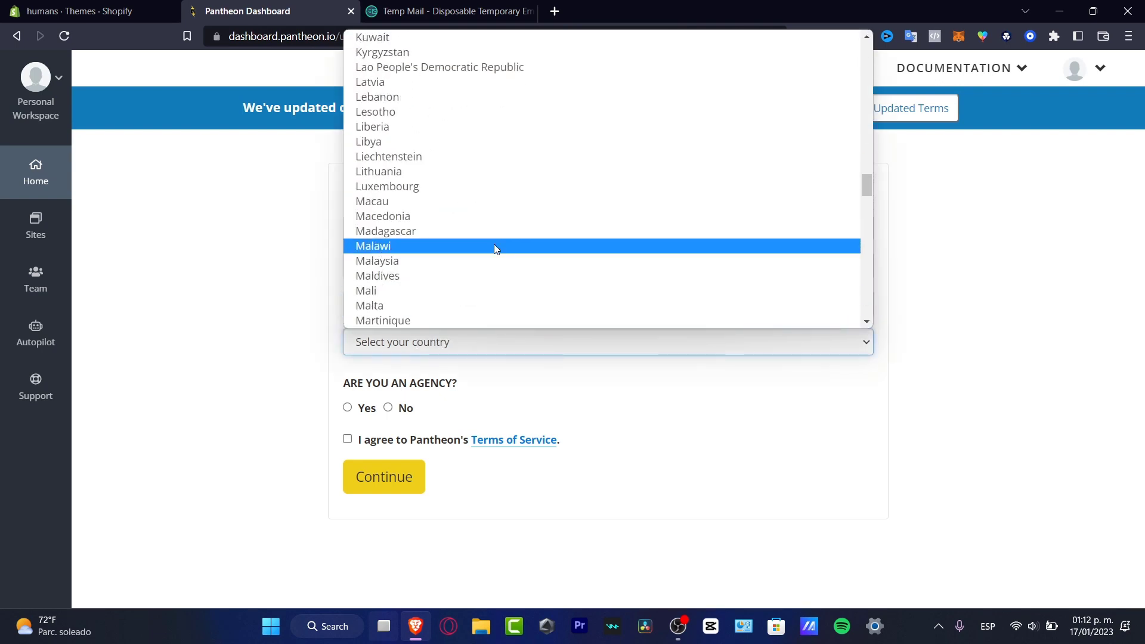
text(Mexico)
key(Return)
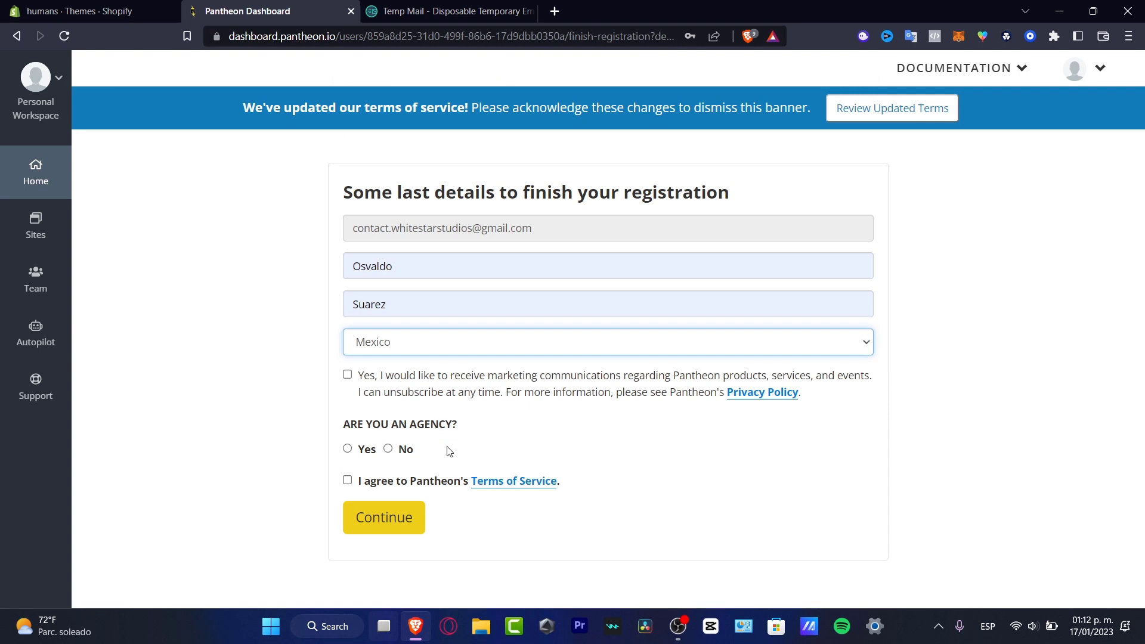
click(388, 448)
click(417, 480)
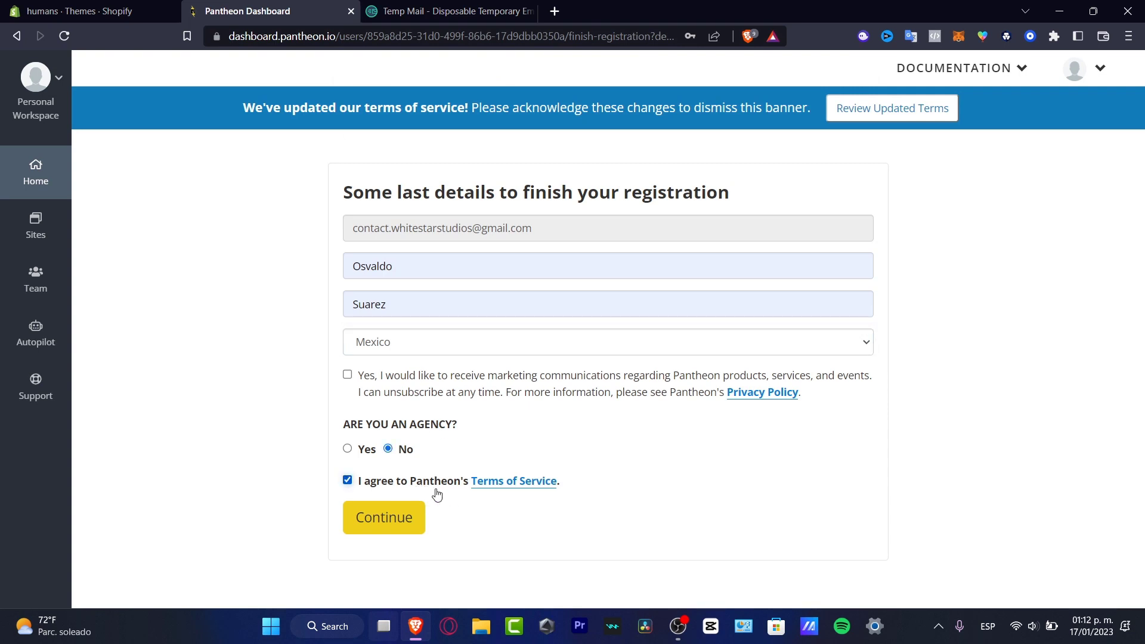
click(390, 518)
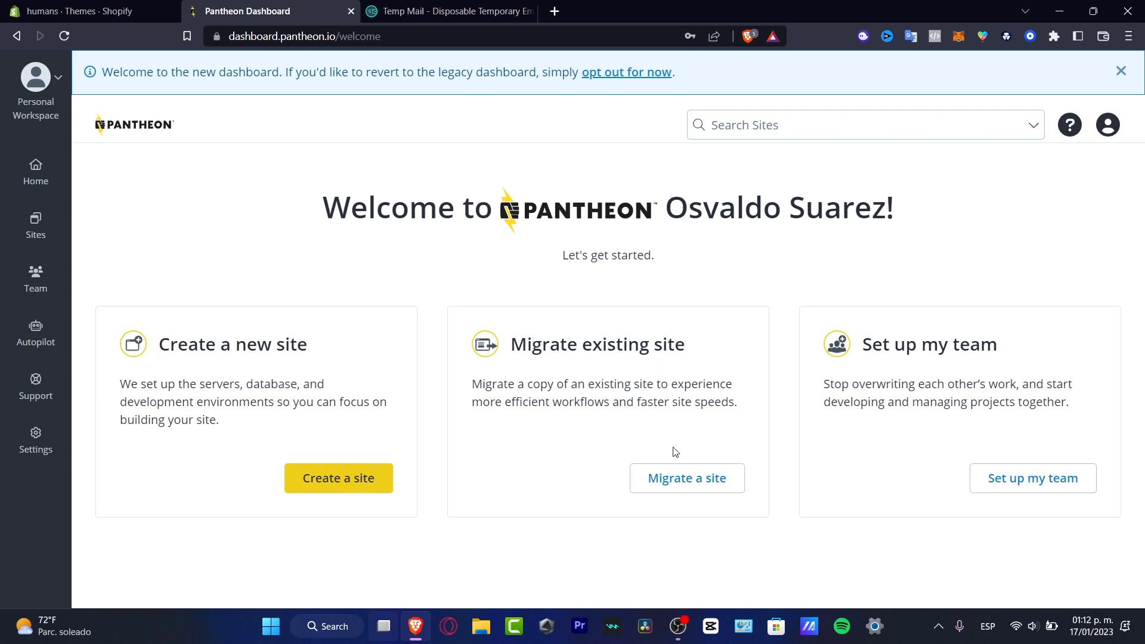
Step: Choose Create a site on the welcome dashboard and scroll through the CMS site-type options
drag(225, 343, 324, 344)
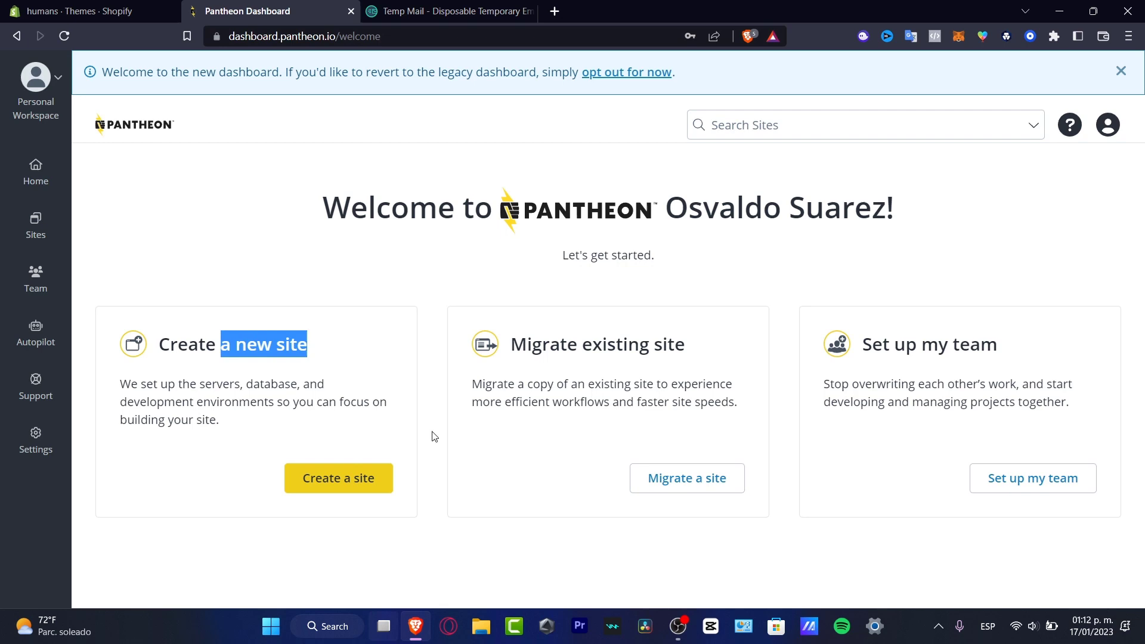
click(348, 486)
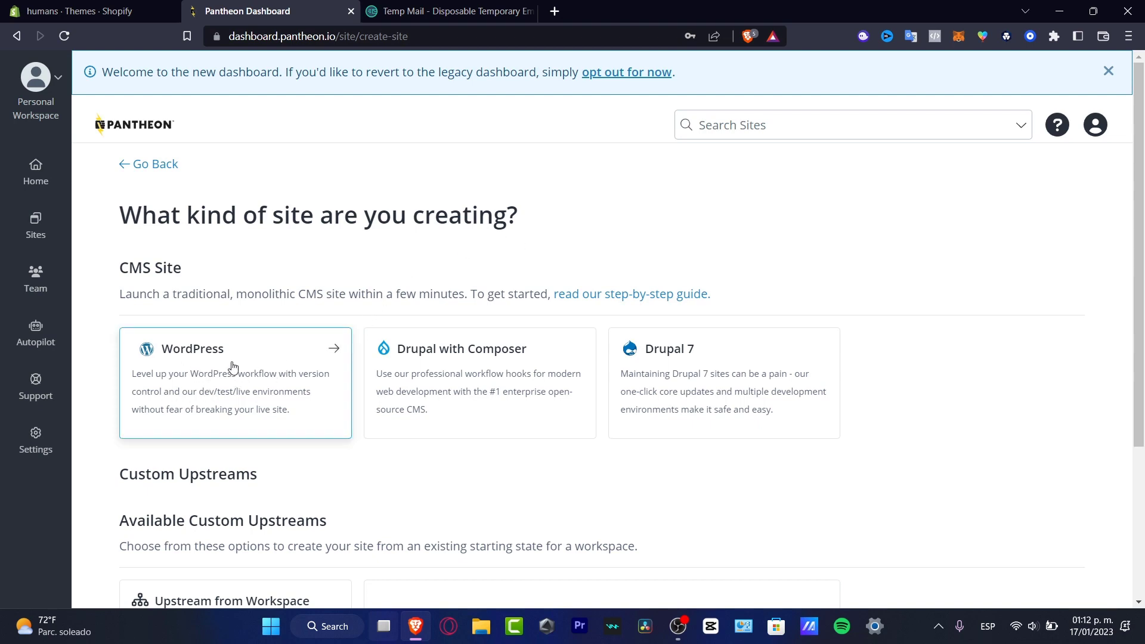
drag(130, 272, 199, 276)
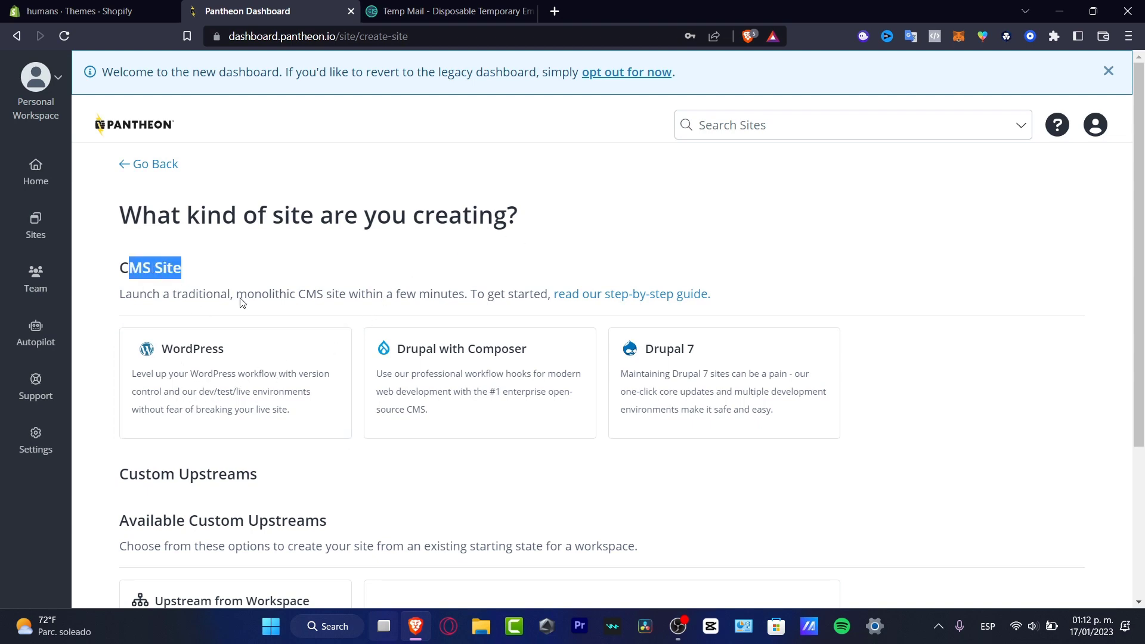
click(271, 279)
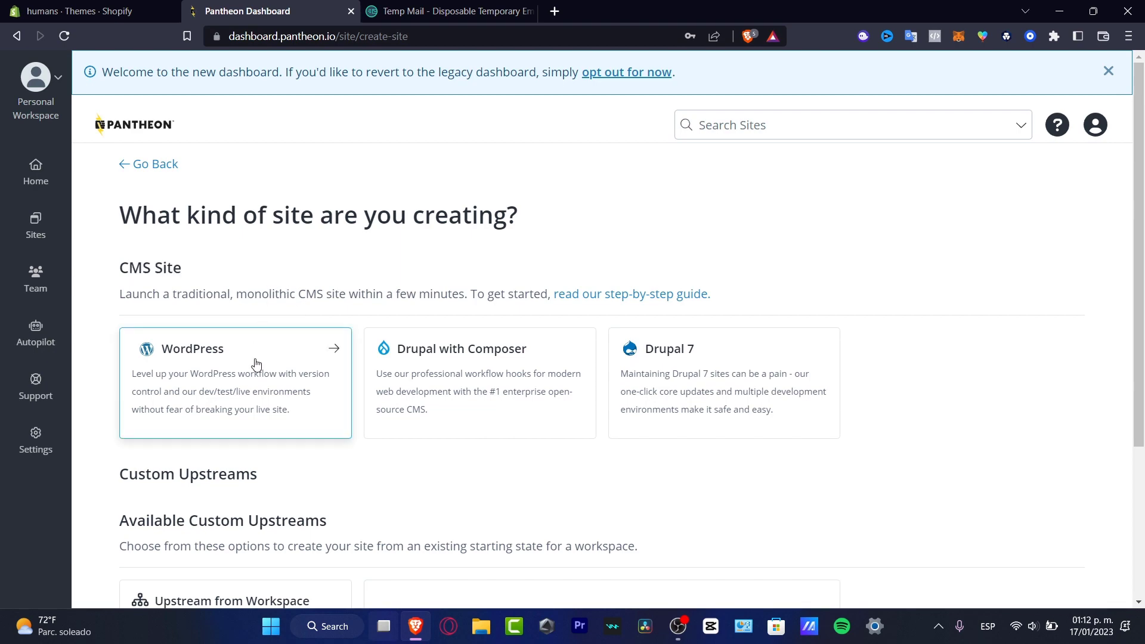
scroll(250, 361, down, 4)
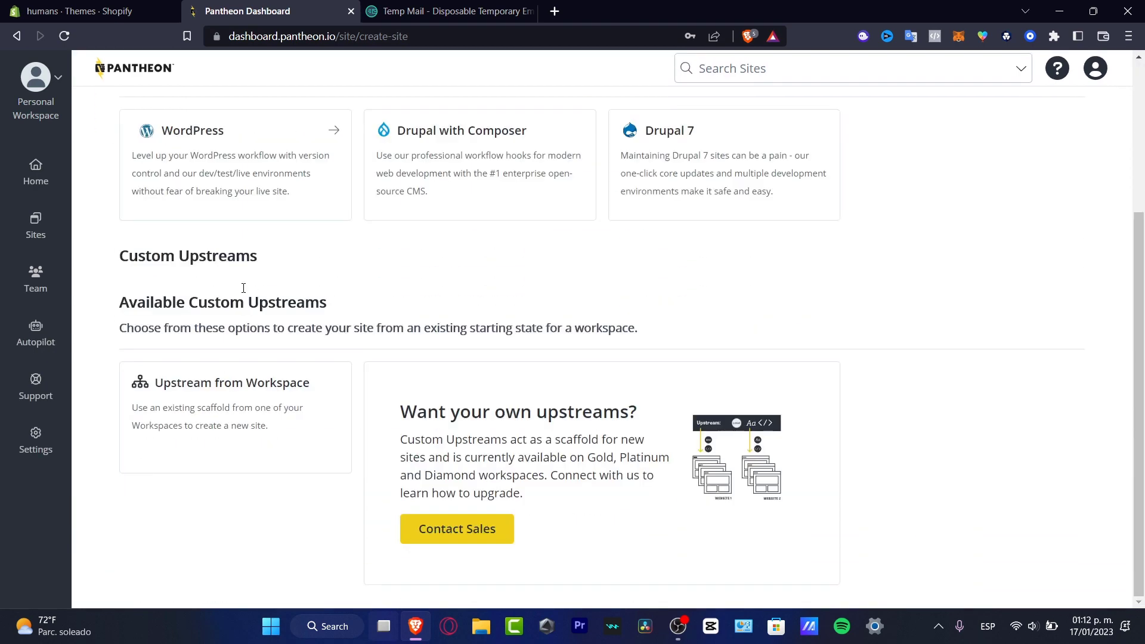
Step: Create a WordPress site named canvageeks in the United States region
click(227, 174)
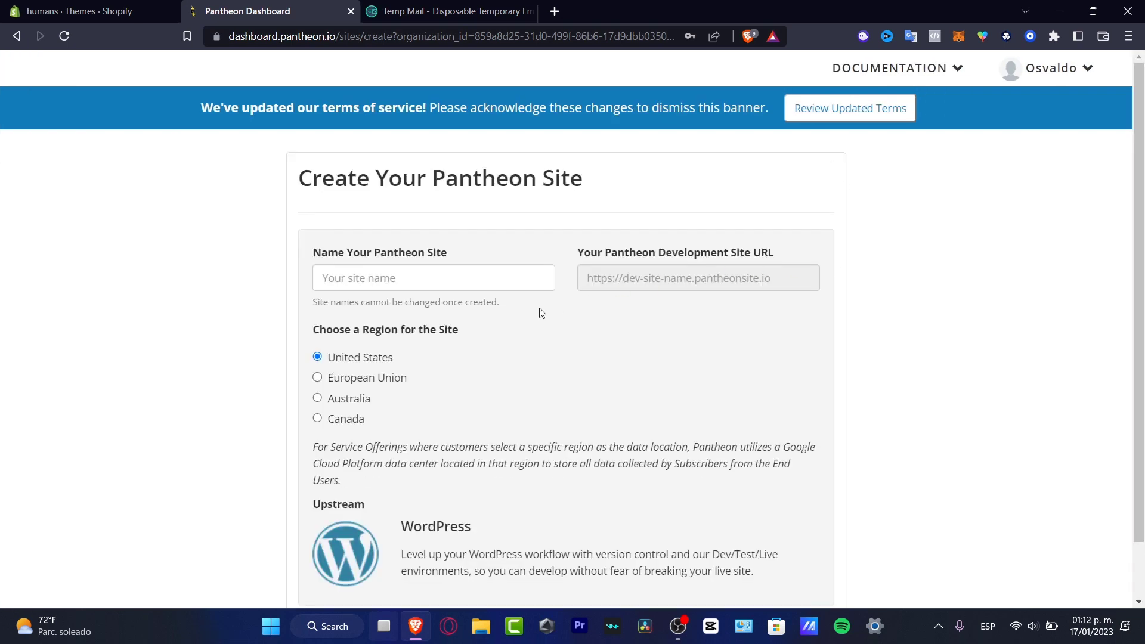
click(432, 269)
text(canva)
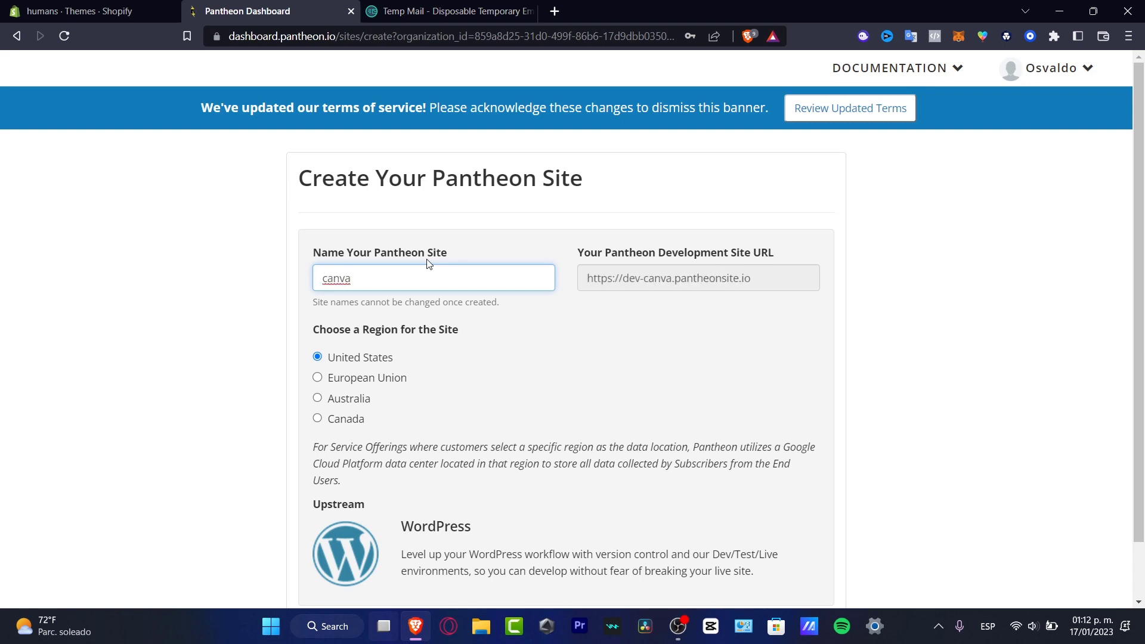
text(geeks)
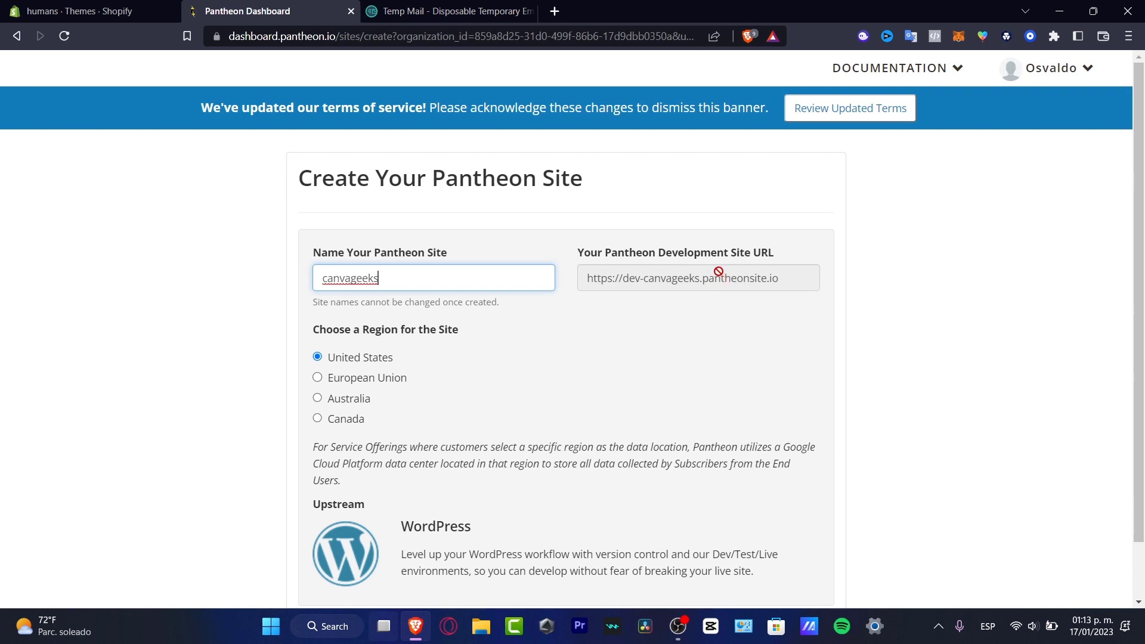
scroll(719, 272, down, 1)
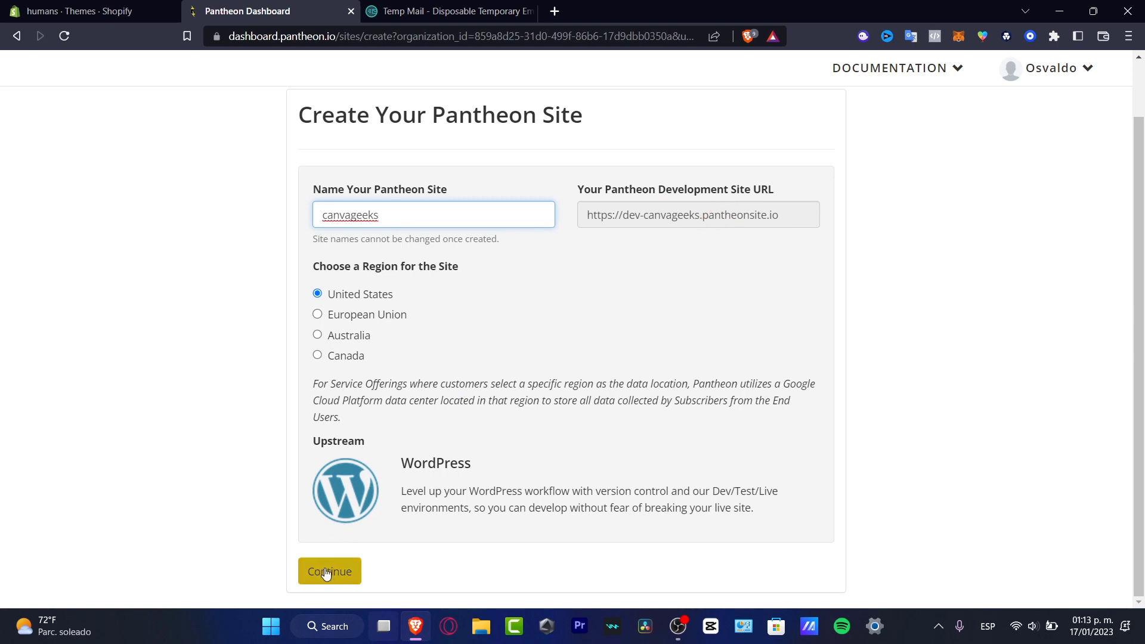
click(347, 579)
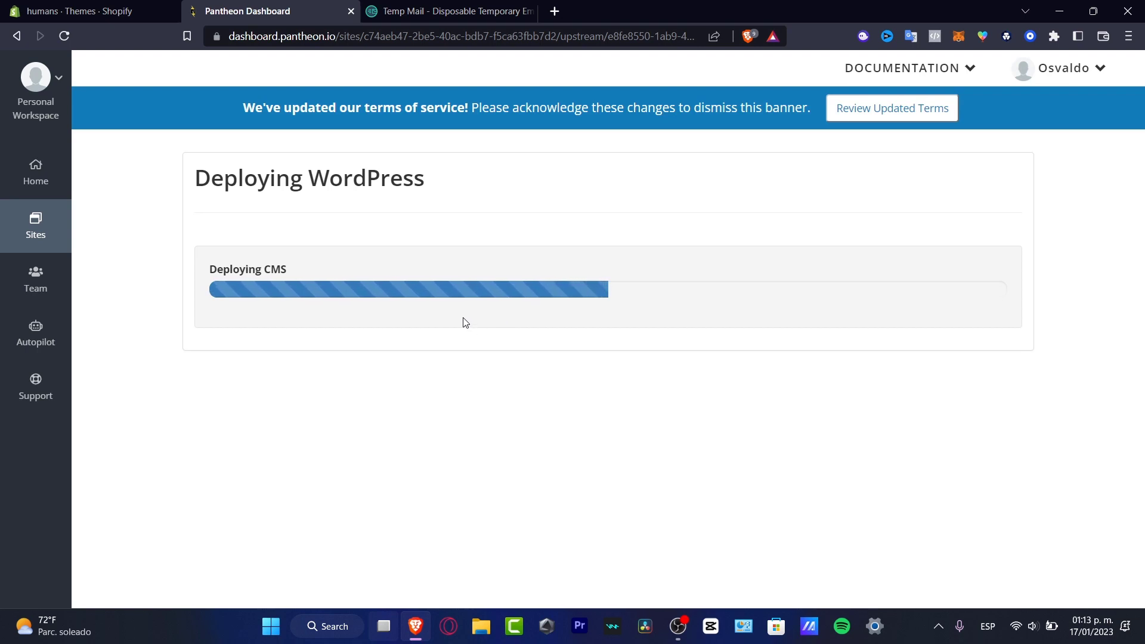
Step: Search for namecheap in a new tab and open namecheap.com from the results
click(554, 12)
text(namechea)
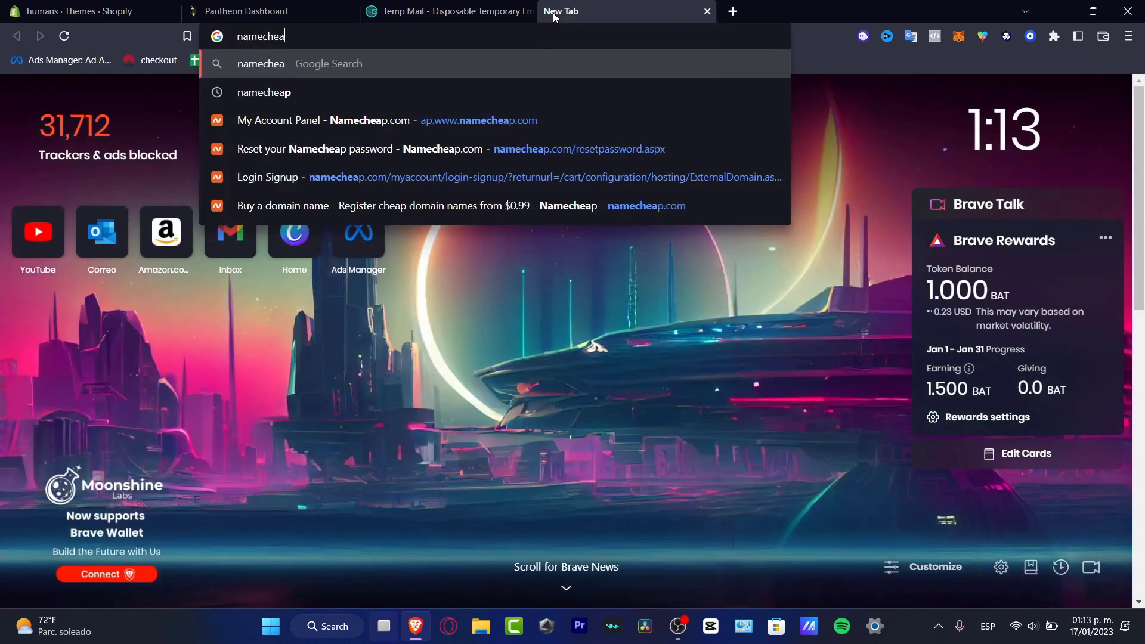
key(BackSpace)
text(p)
key(Return)
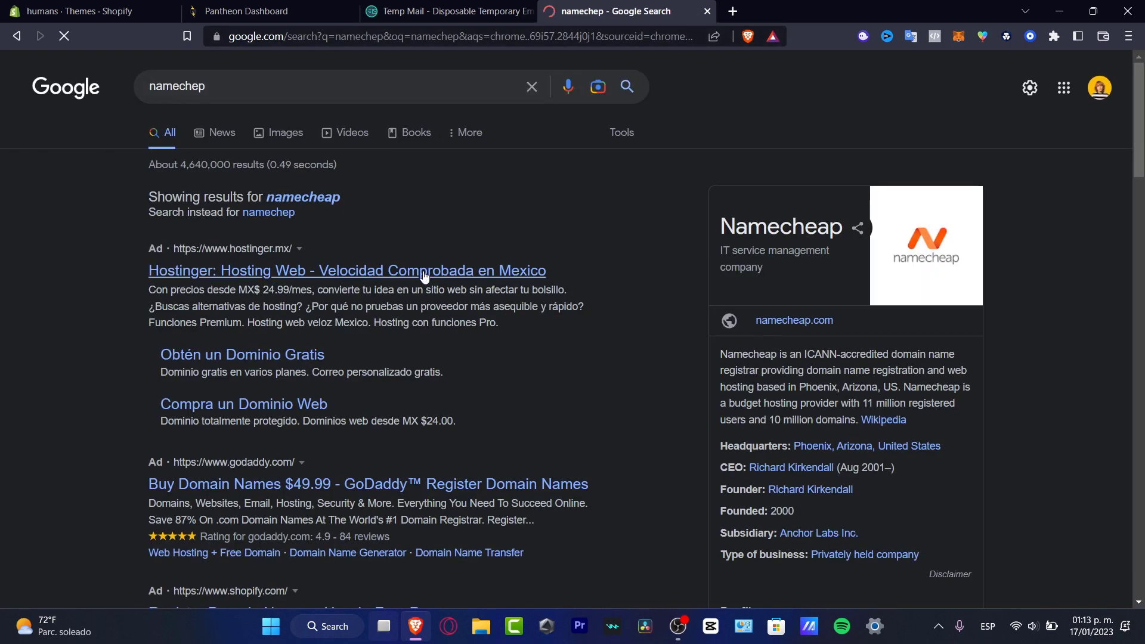
scroll(409, 311, down, 3)
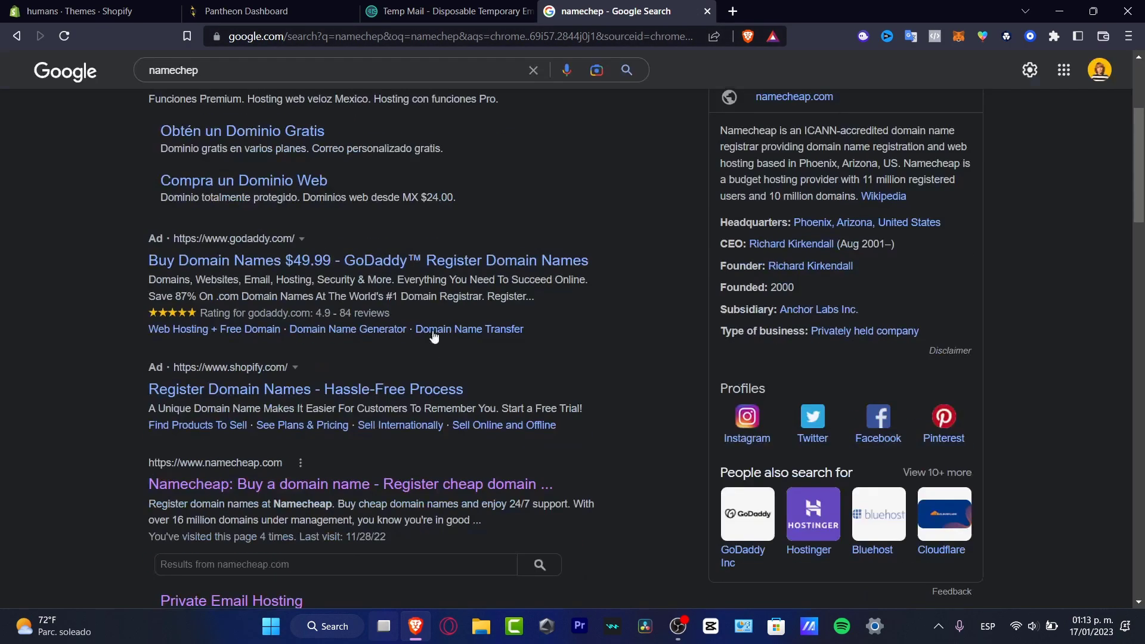
click(327, 487)
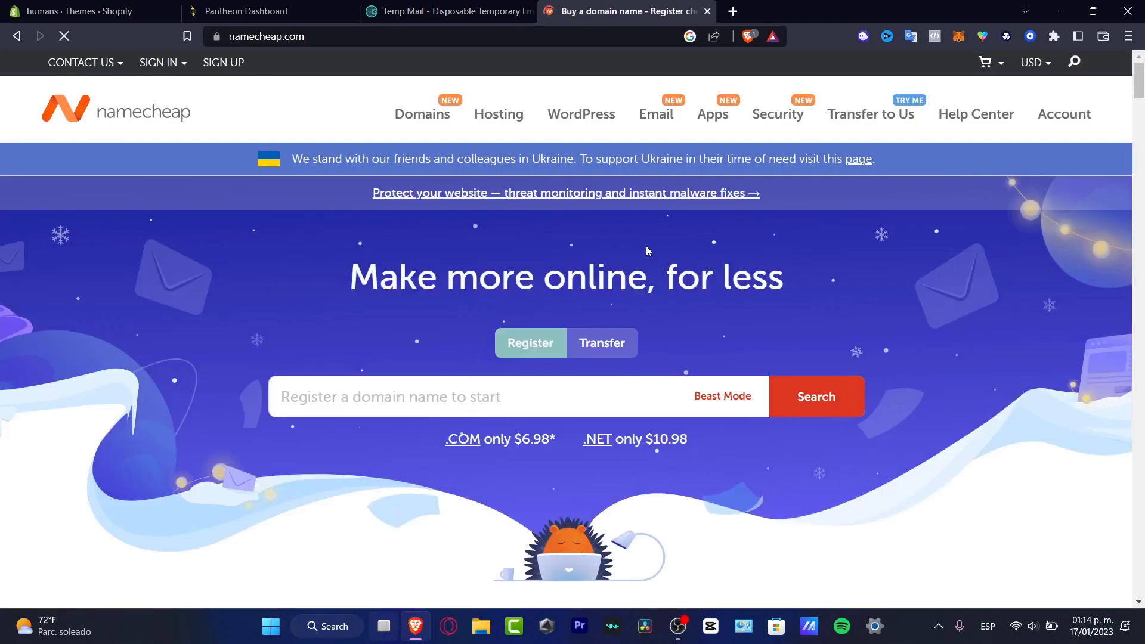
Step: Search Namecheap for canvageeks and compare prices, noting .online and .store at $0.98/yr
click(531, 400)
text(canvageeks)
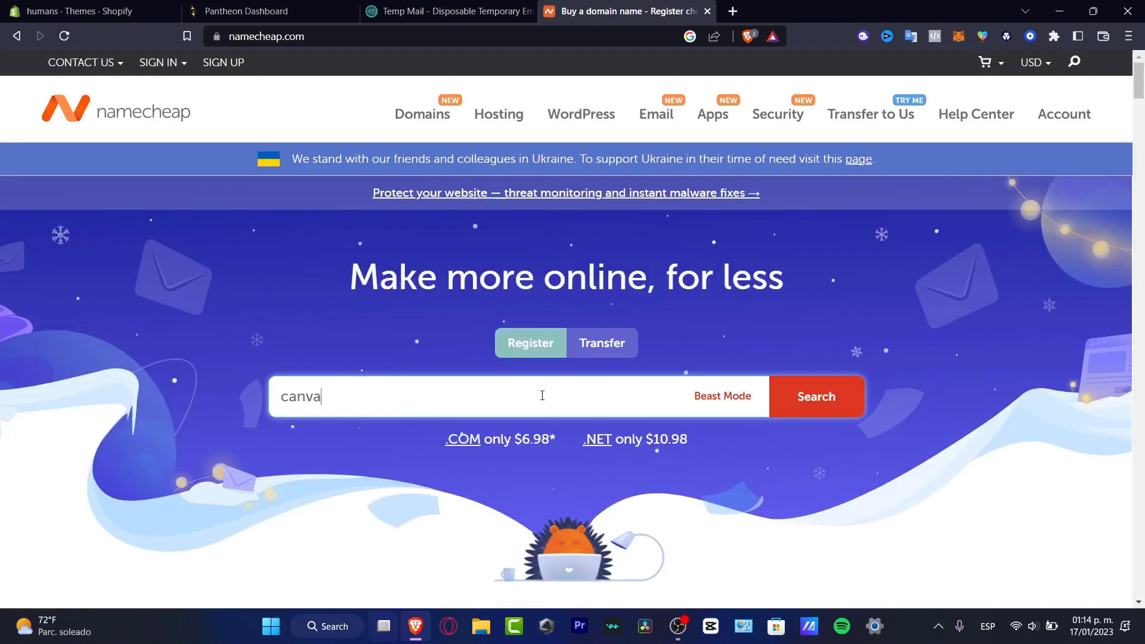
click(795, 413)
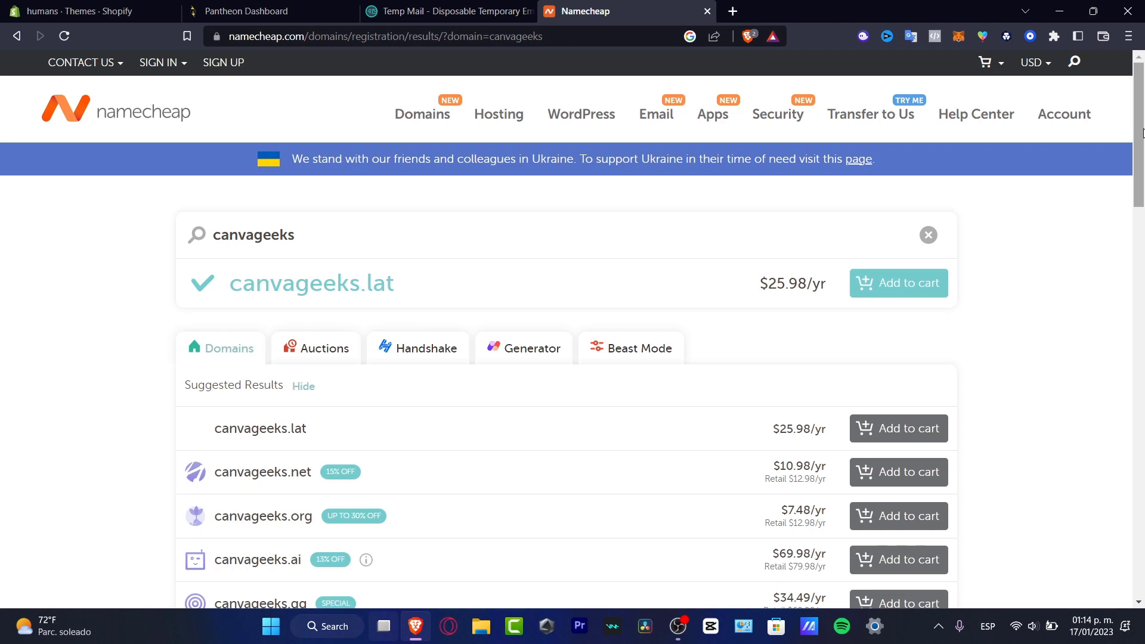
drag(1142, 132, 1142, 245)
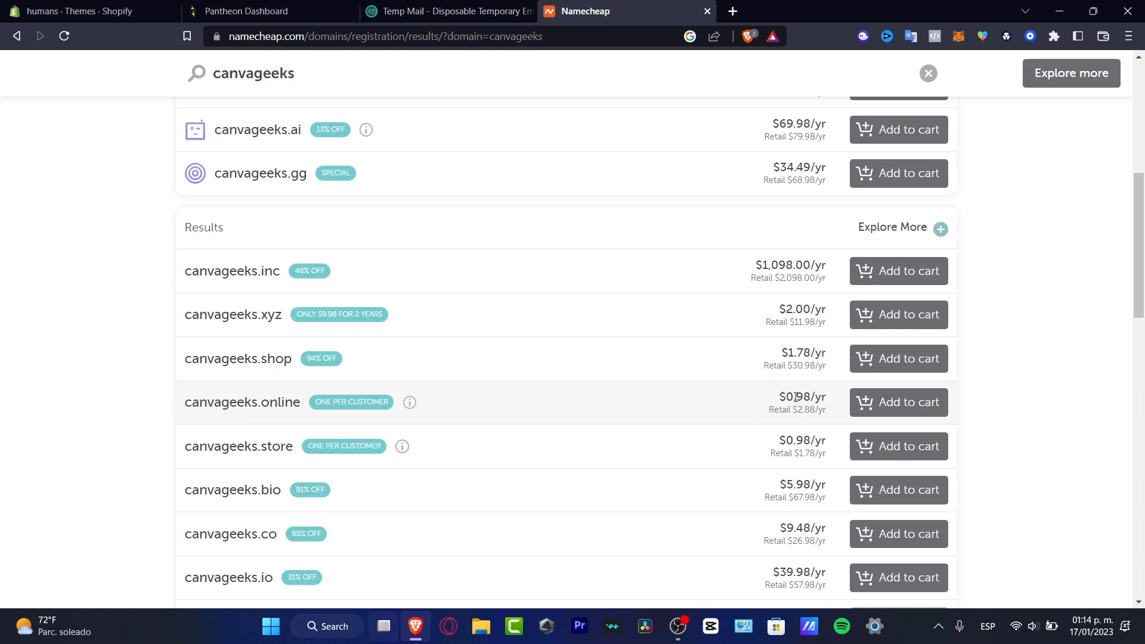
drag(796, 397, 834, 401)
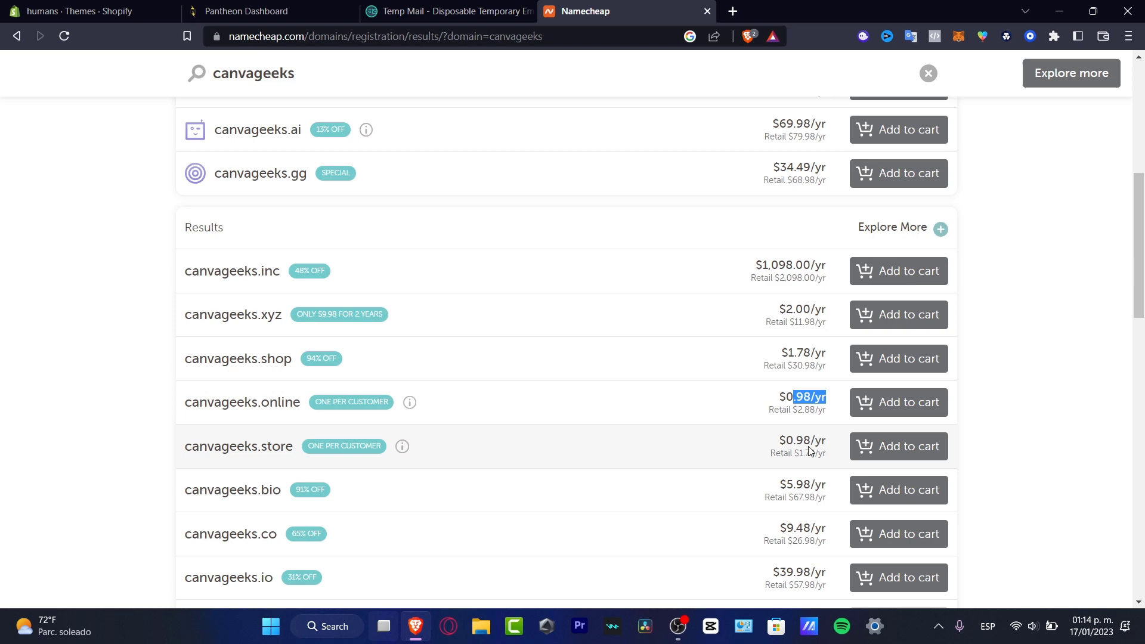
drag(777, 440, 828, 442)
scroll(979, 481, down, 7)
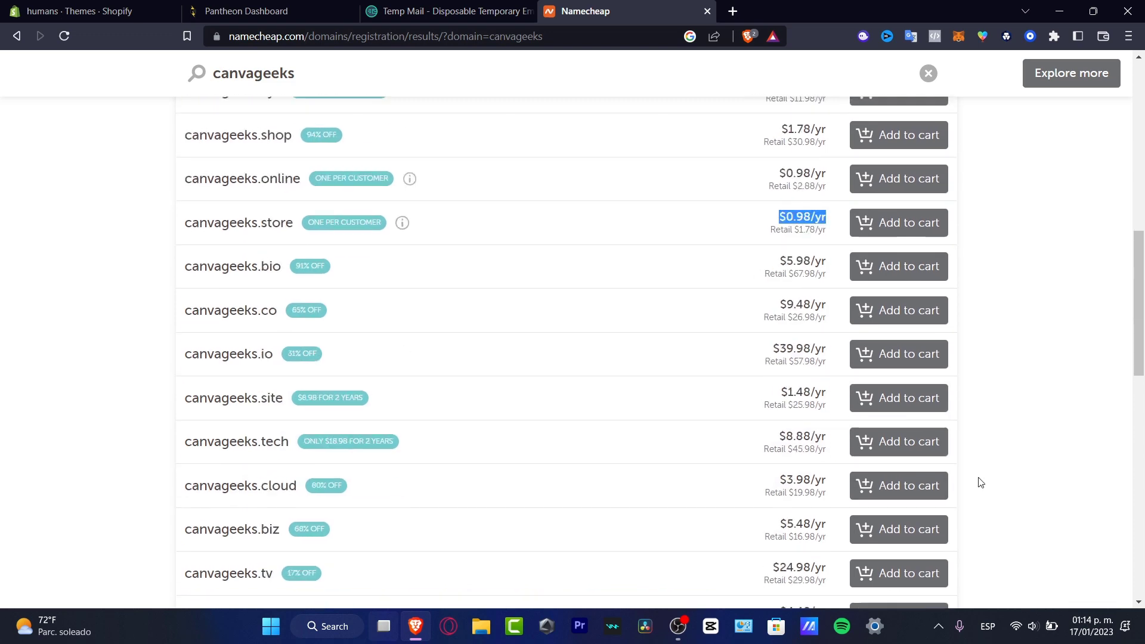
scroll(983, 481, up, 7)
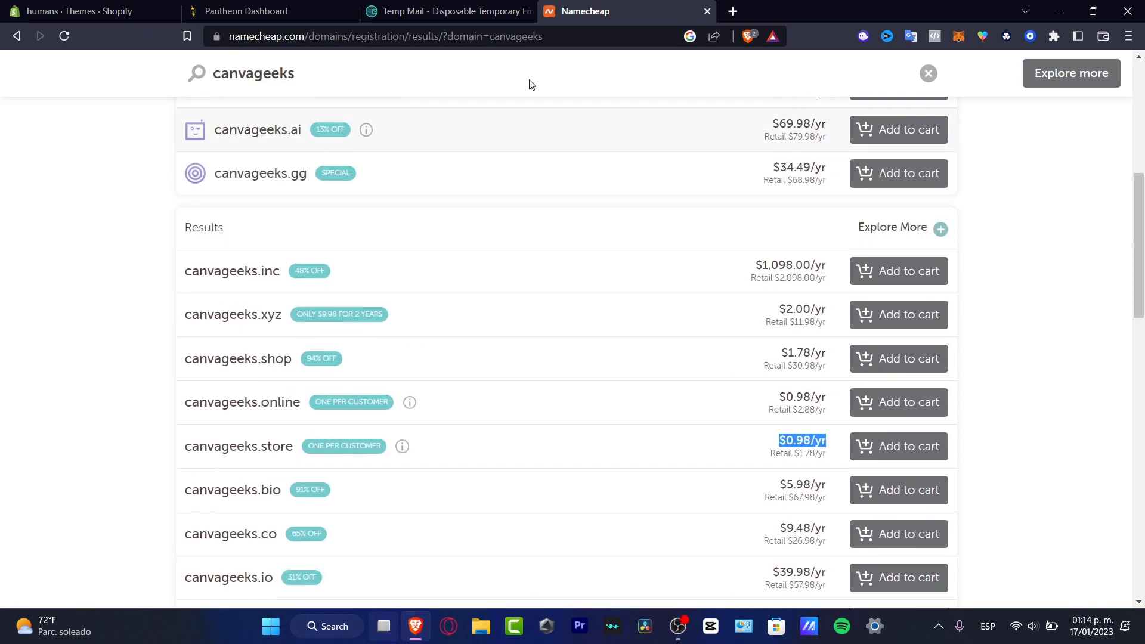
Step: Open the canvageeks site dashboard and review, then close, its SFTP connection details
click(245, 11)
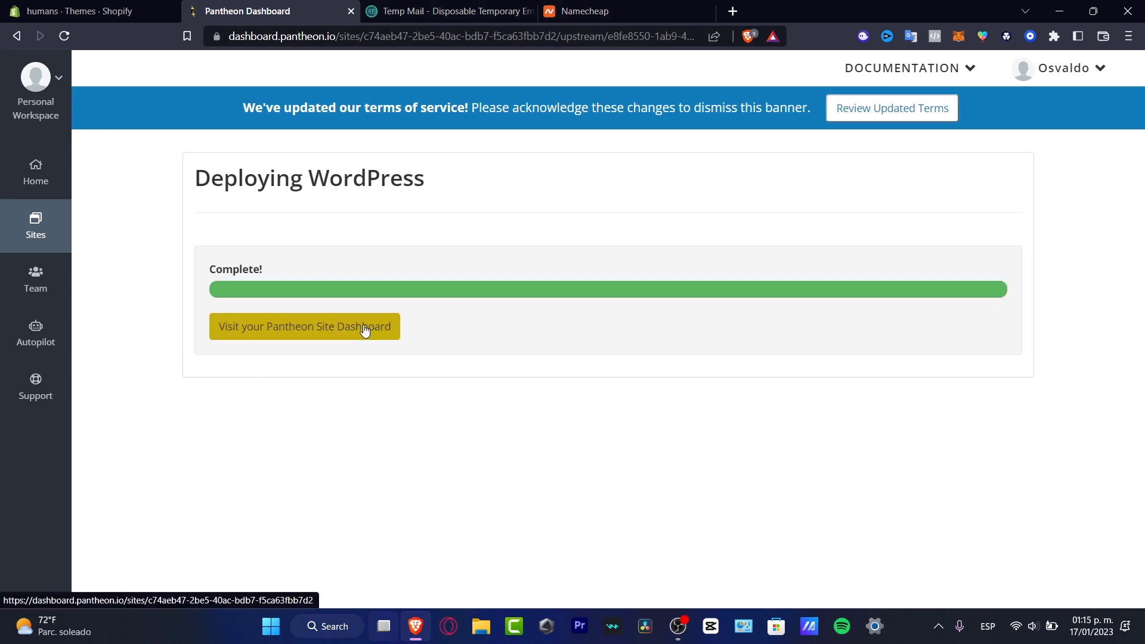
click(365, 332)
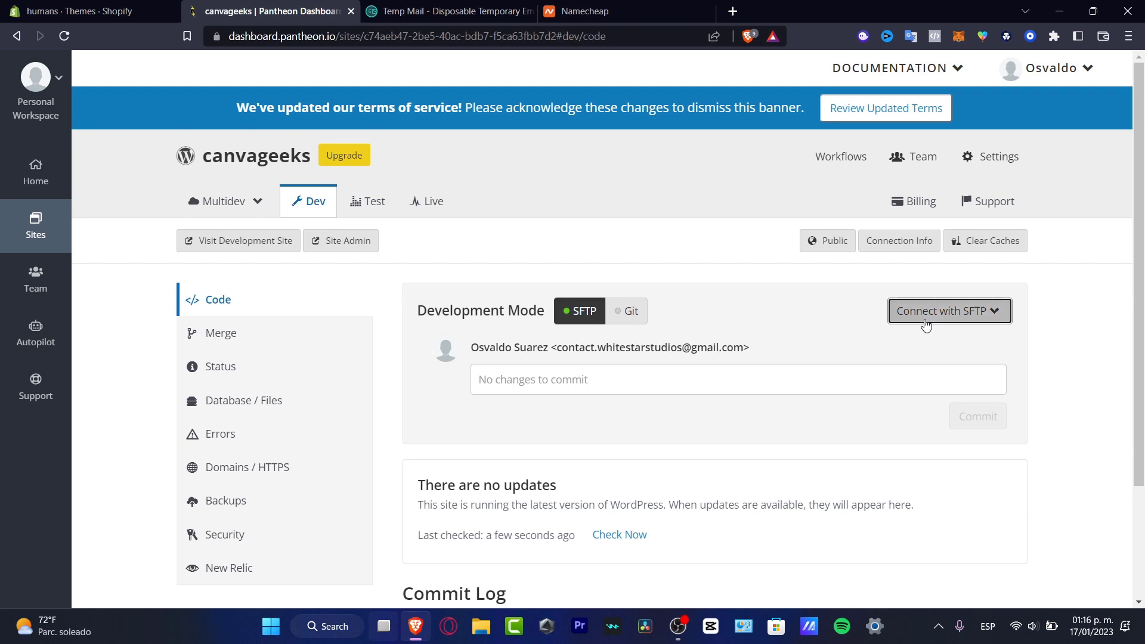
click(946, 311)
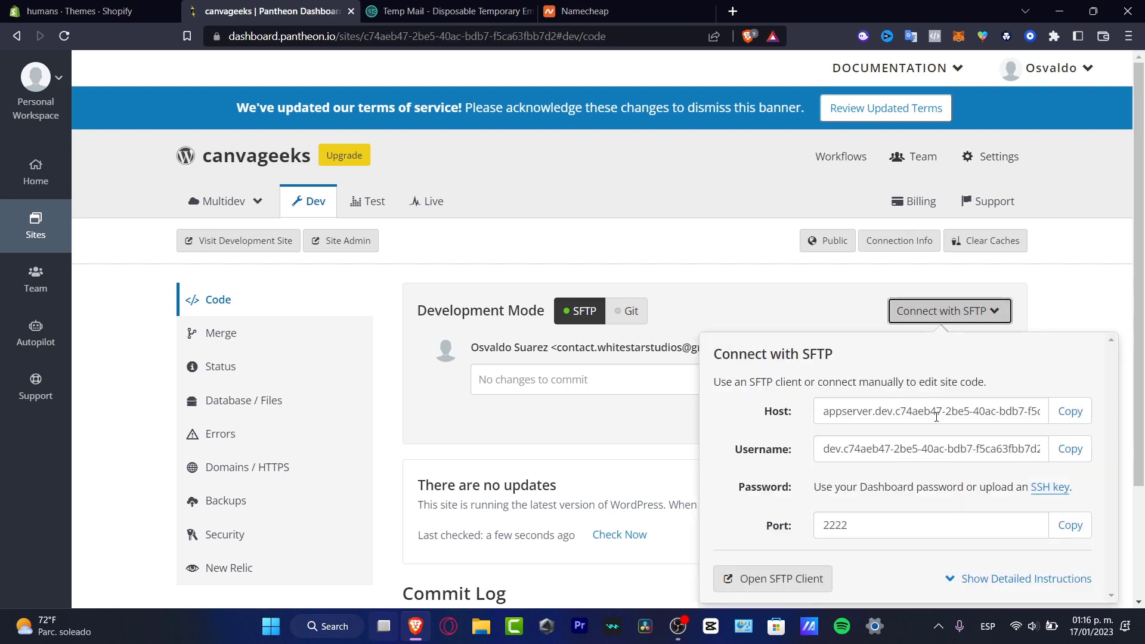
click(947, 449)
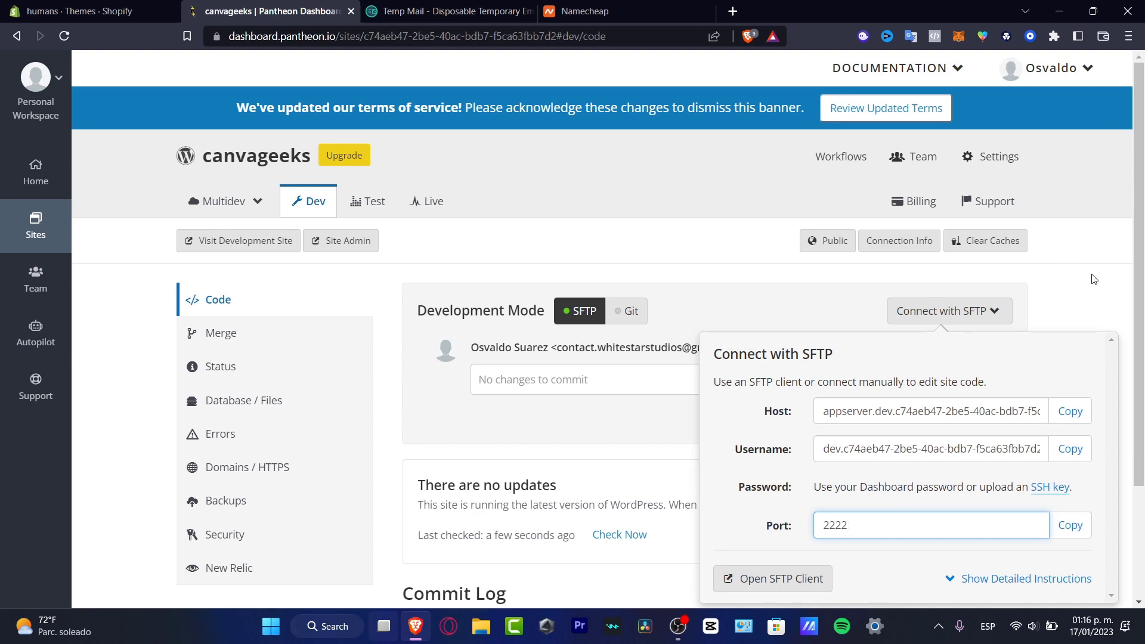
scroll(1094, 279, down, 2)
click(1071, 156)
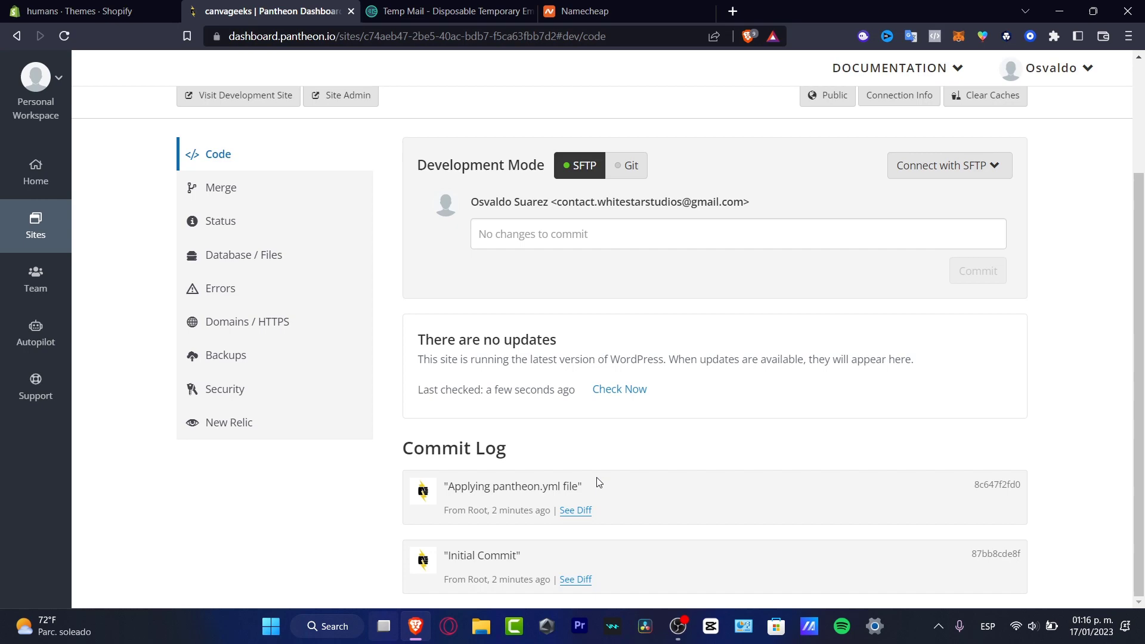
scroll(725, 365, up, 2)
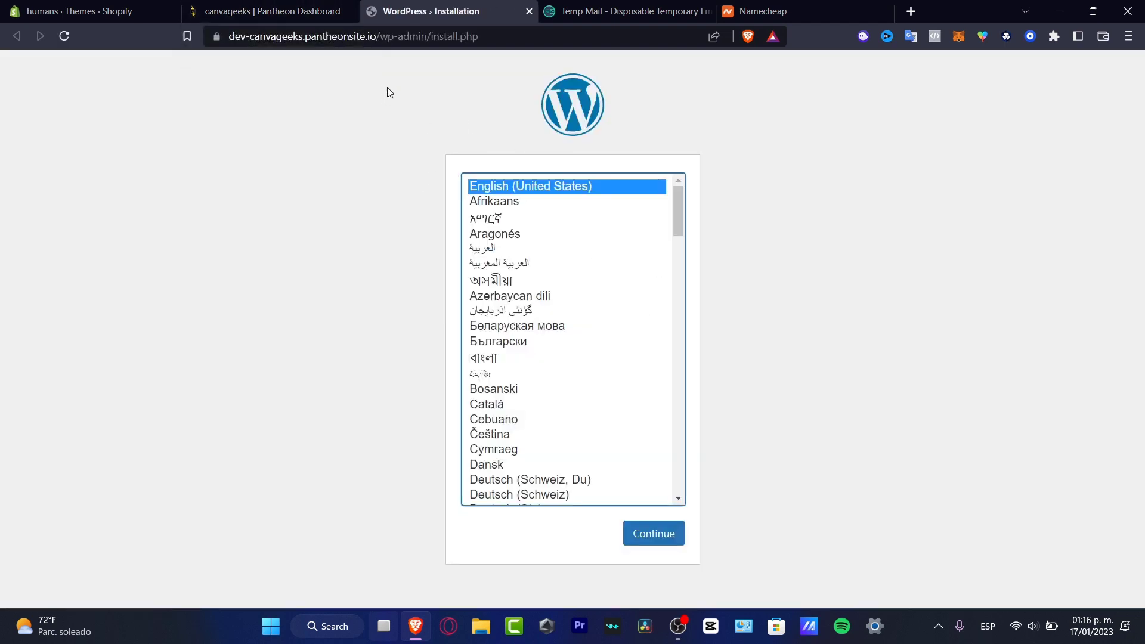
Step: Continue in English (United States), entering site title canvageekz, an admin username and a custom password
click(656, 540)
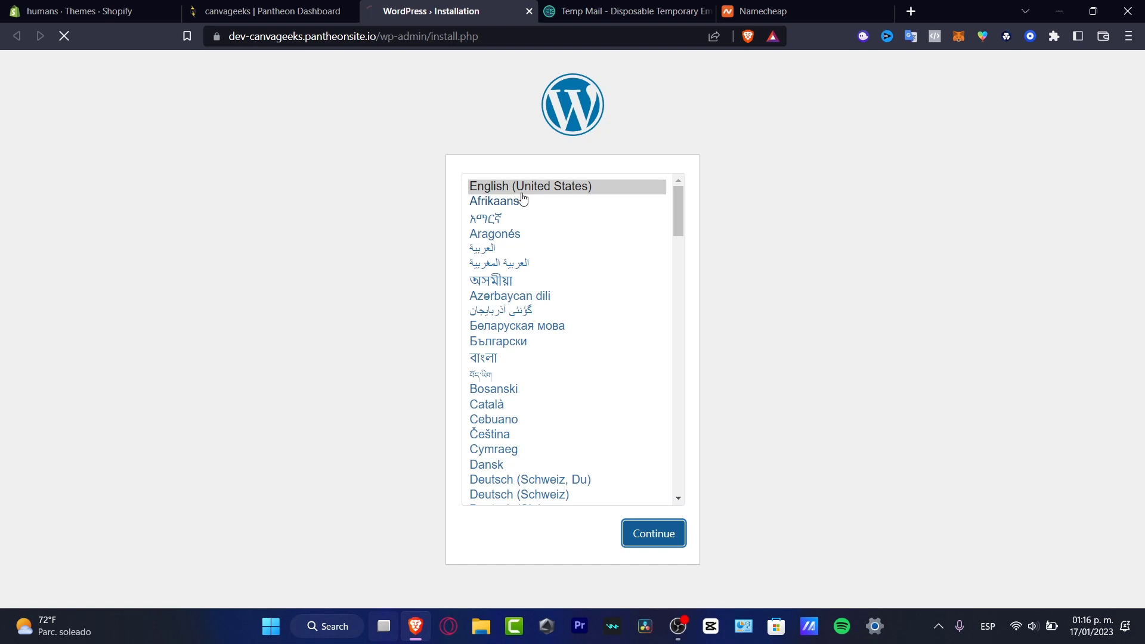
scroll(947, 355, down, 2)
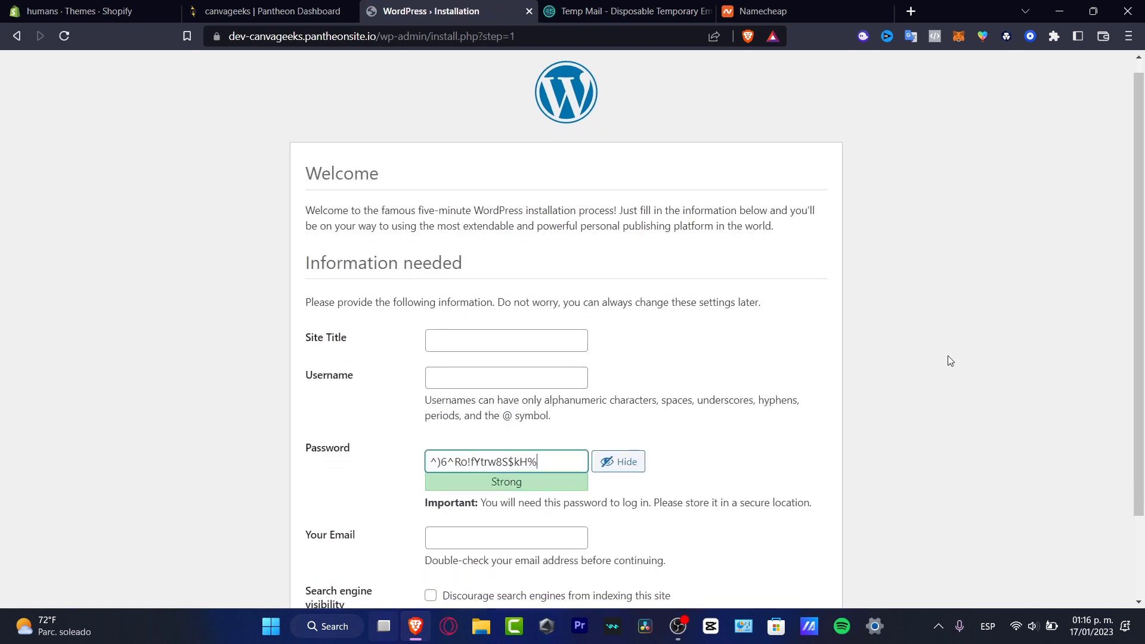
click(486, 234)
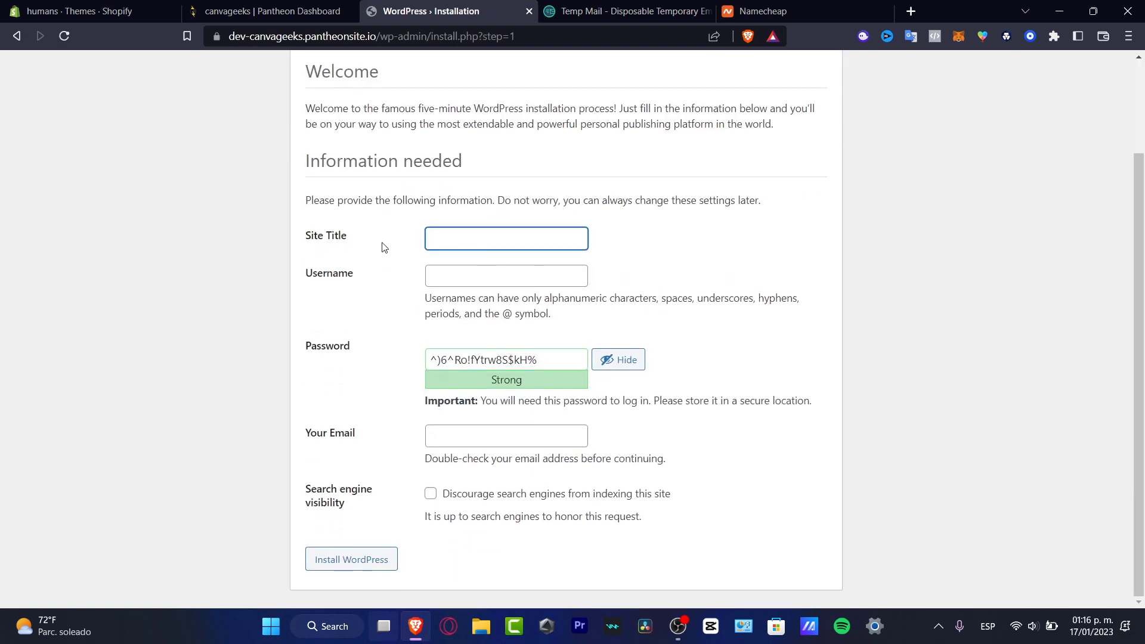
text(canvageeks)
click(488, 279)
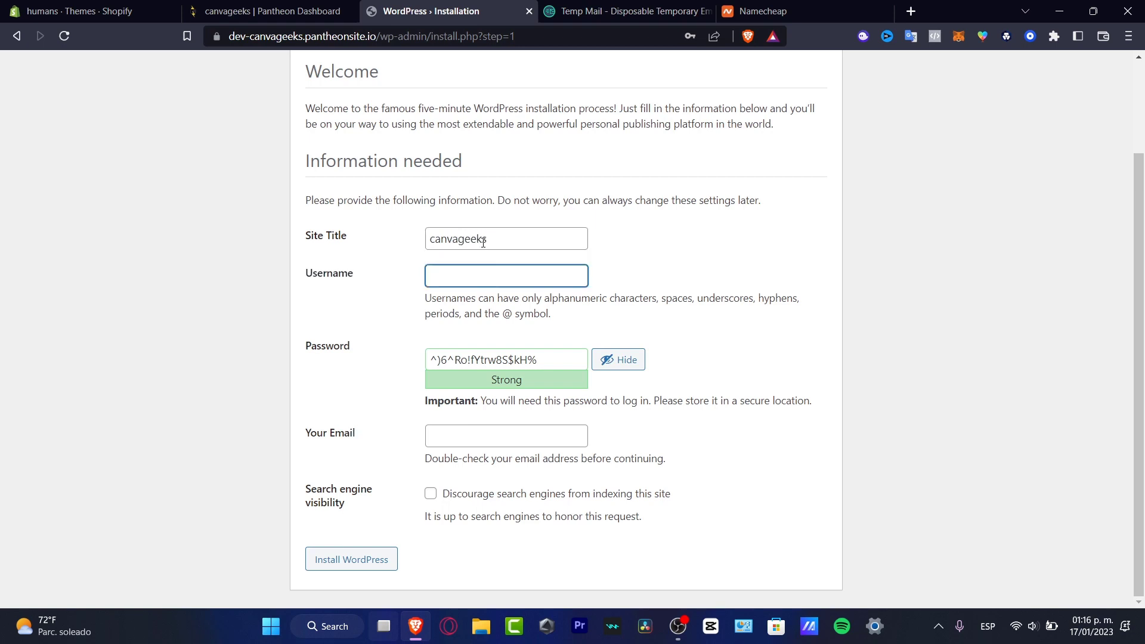
double_click(483, 241)
key(ctrl+c)
click(511, 274)
key(ctrl+v)
click(555, 360)
key(ctrl+a)
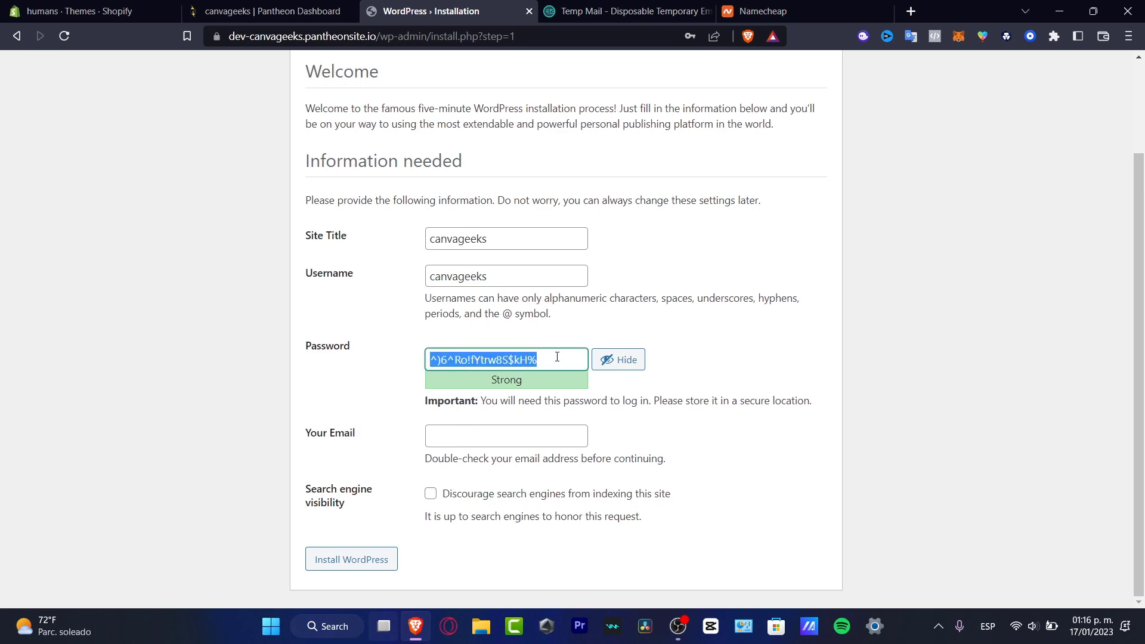
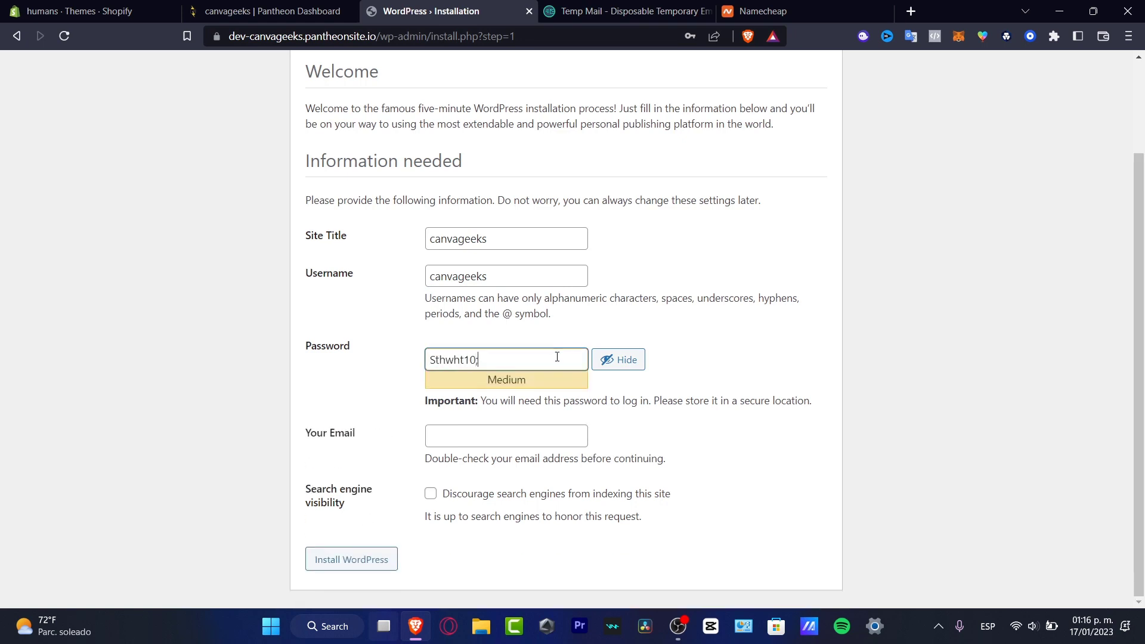
click(566, 274)
key(BackSpace)
text(z)
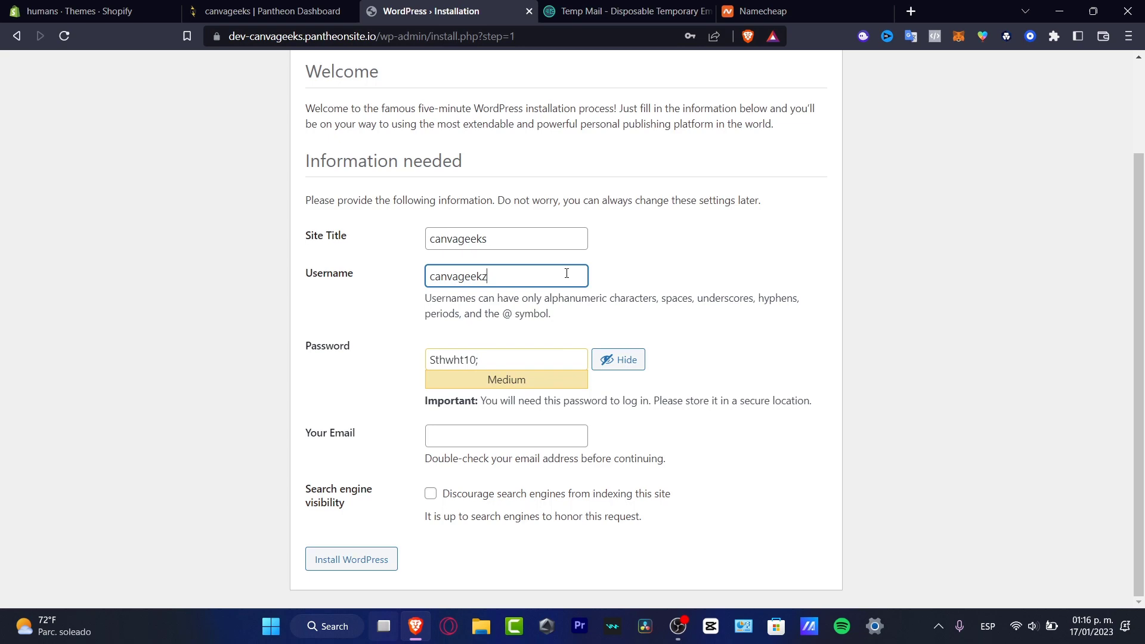
click(554, 238)
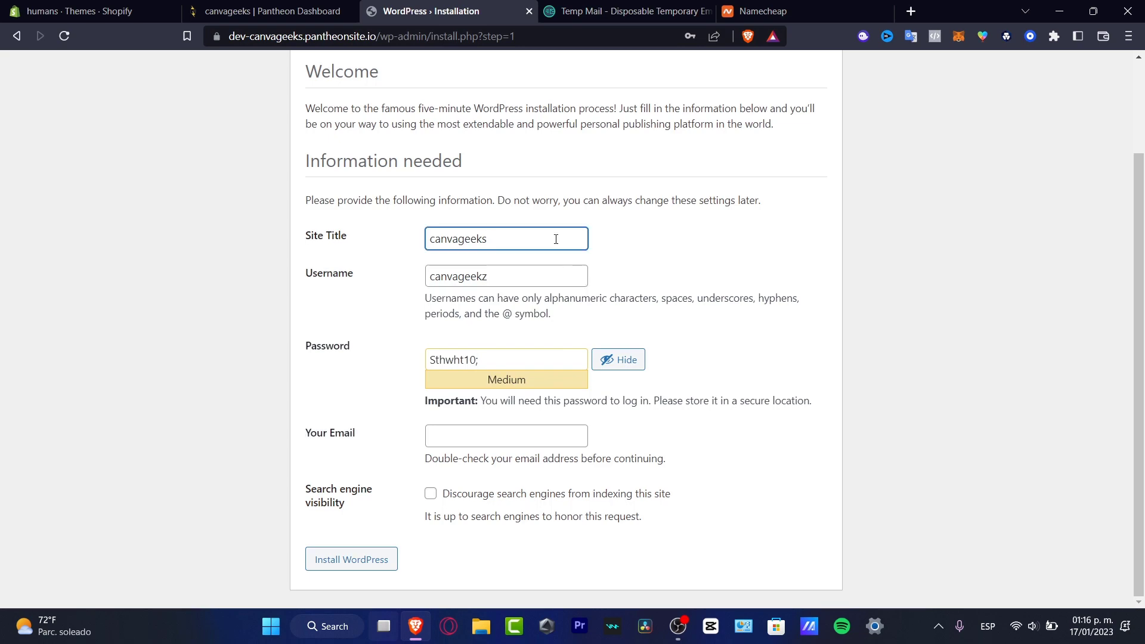
Step: Paste a temporary e-mail address copied from Temp Mail and install WordPress
click(626, 10)
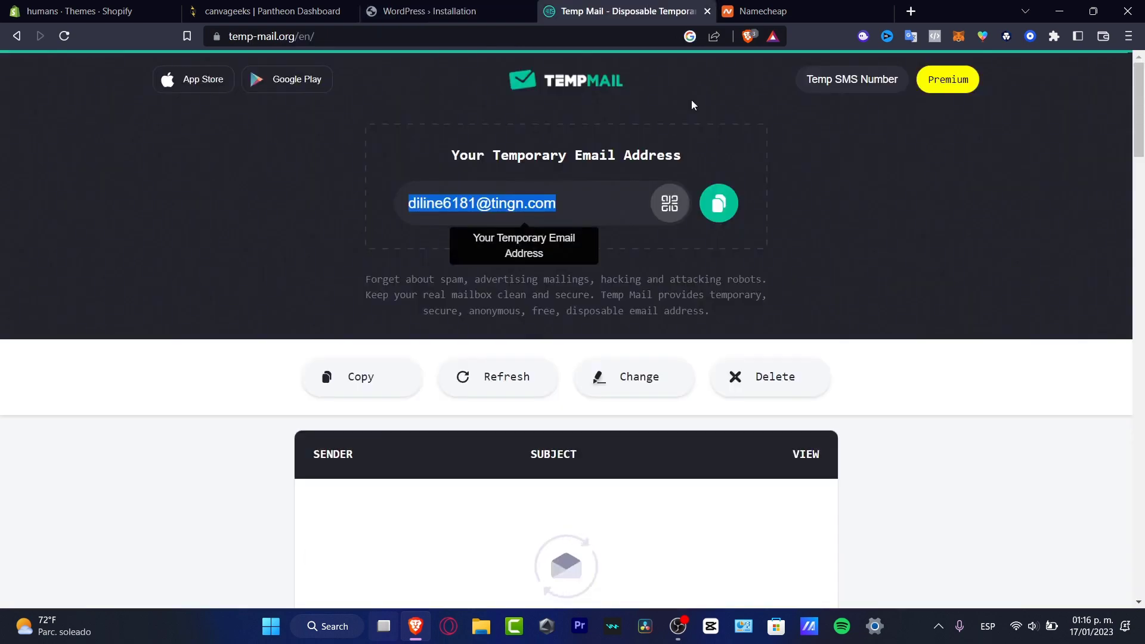
click(719, 203)
click(459, 7)
click(467, 427)
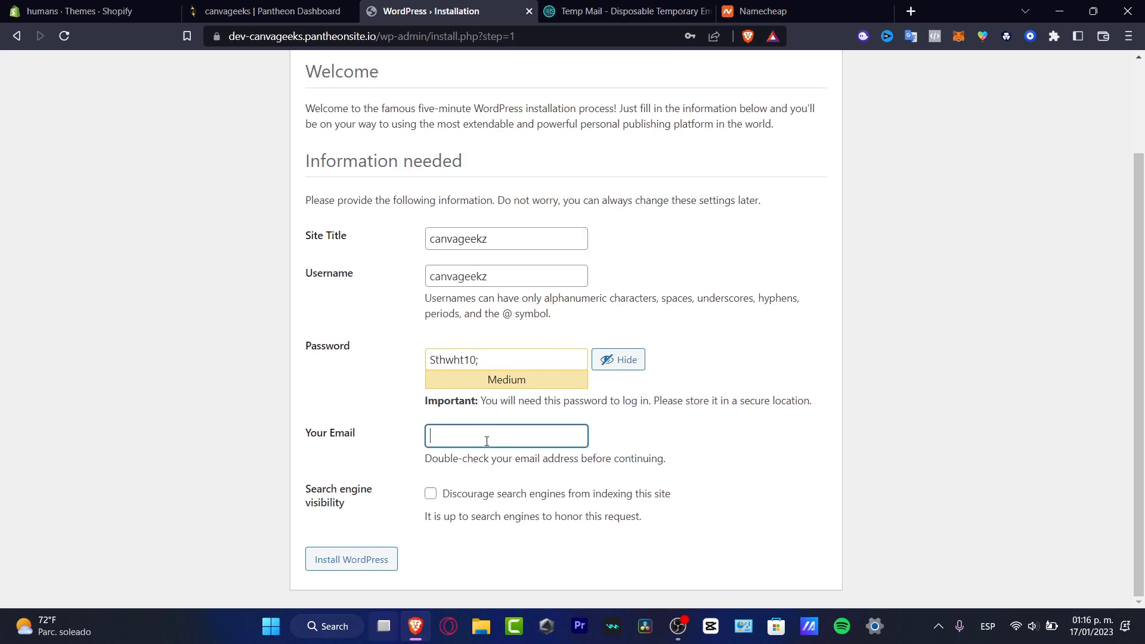
key(ctrl+v)
click(382, 563)
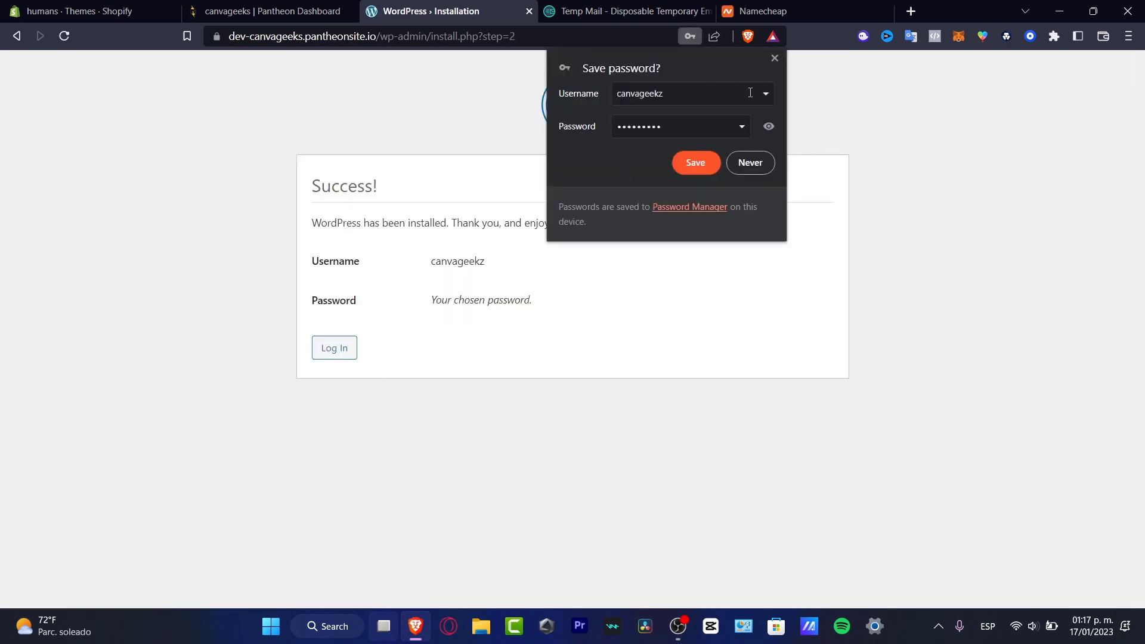
Step: Log in with the new admin username and password, dismissing the browser's save-password prompts
click(775, 58)
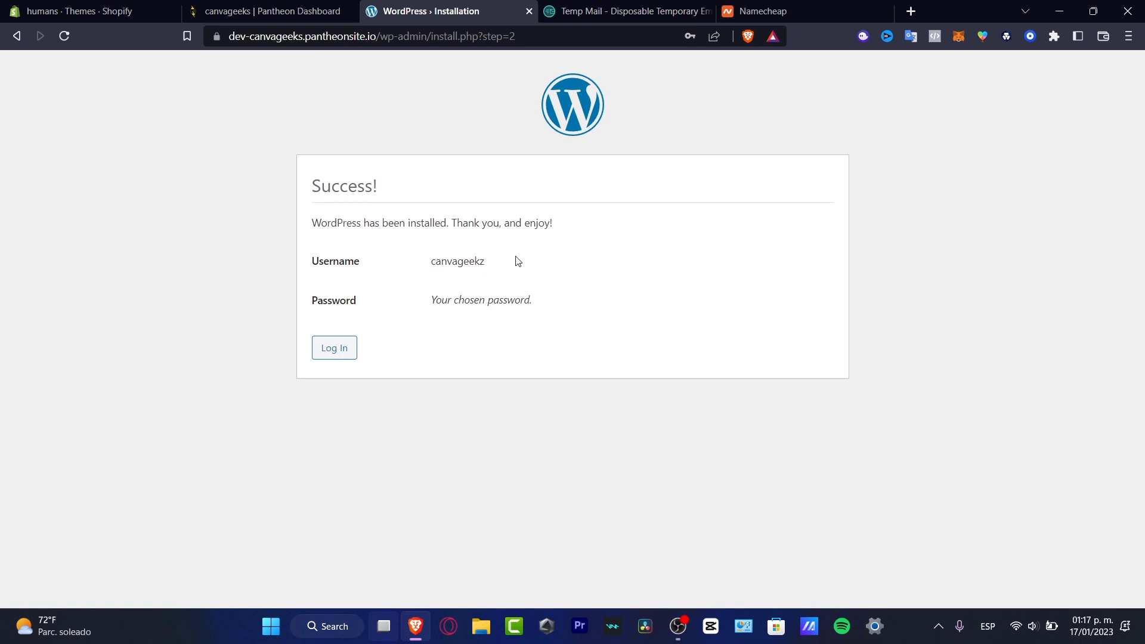
double_click(468, 265)
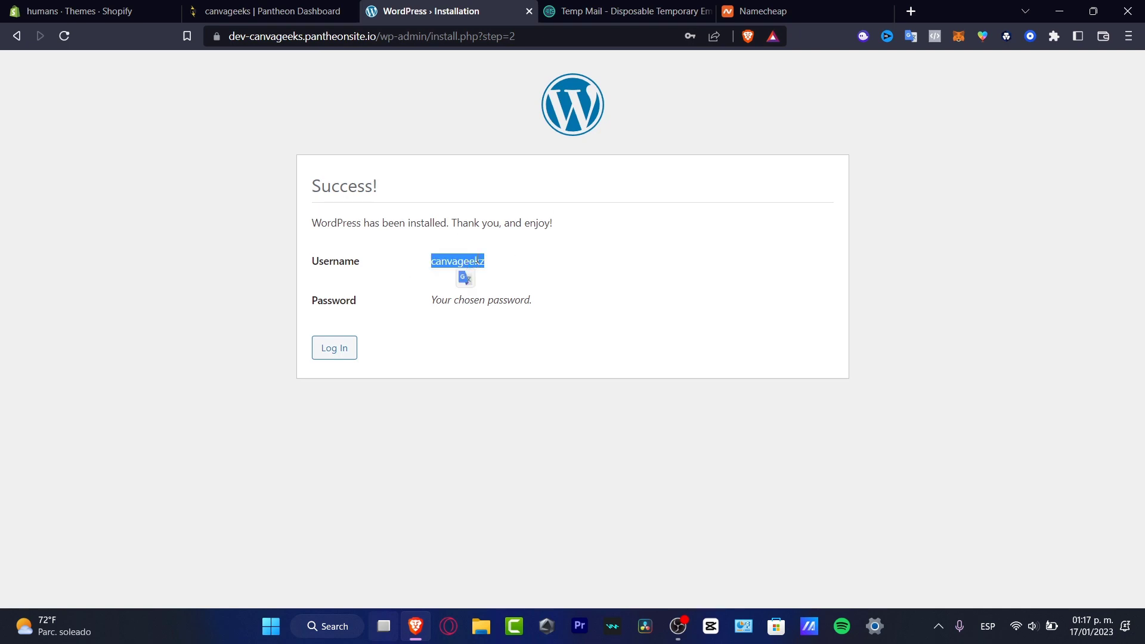
click(342, 353)
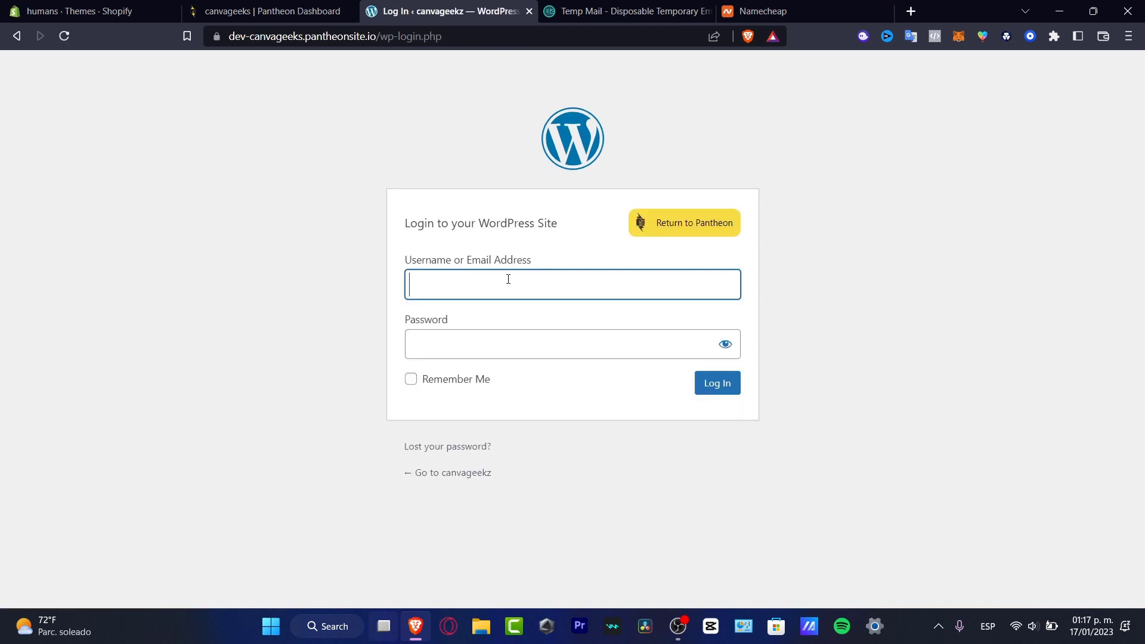
key(ctrl+v)
click(503, 345)
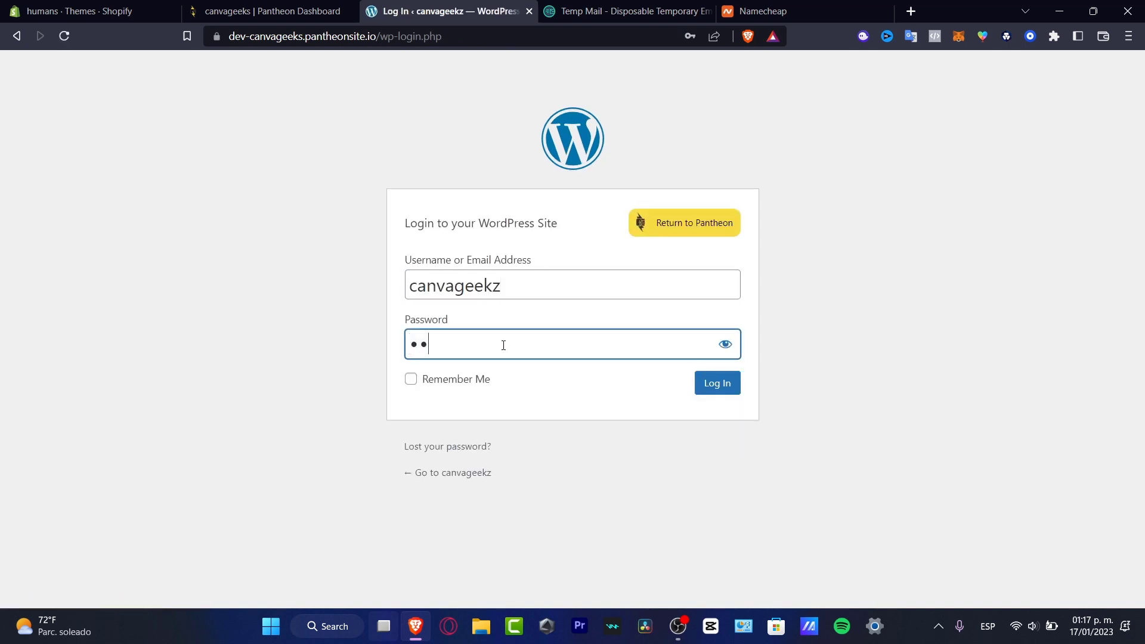
text(•)
key(Return)
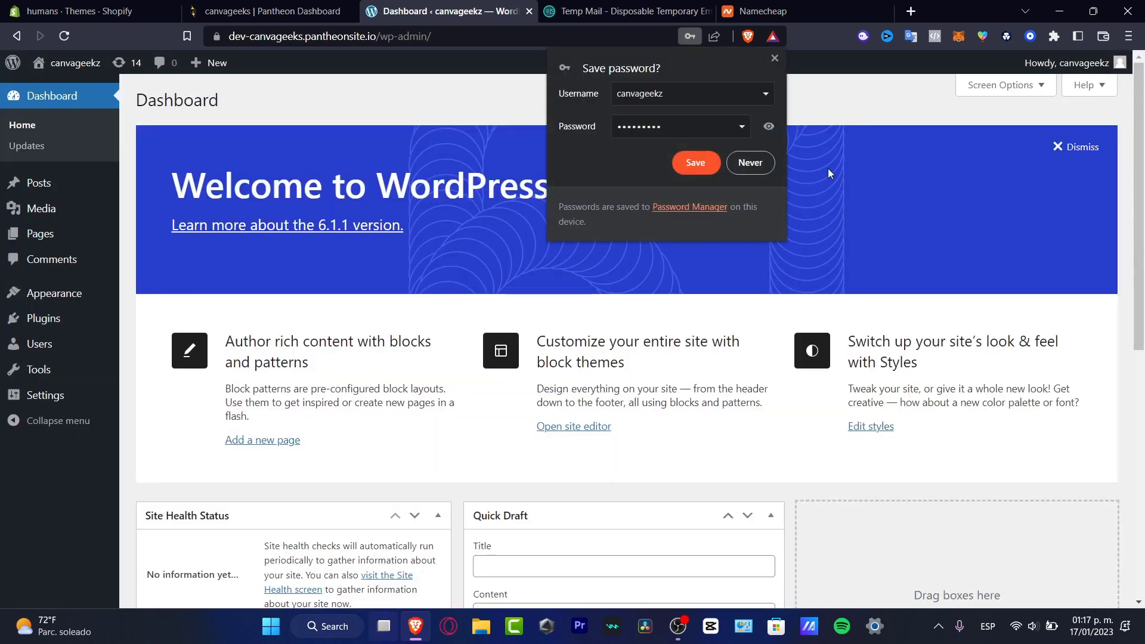
click(775, 59)
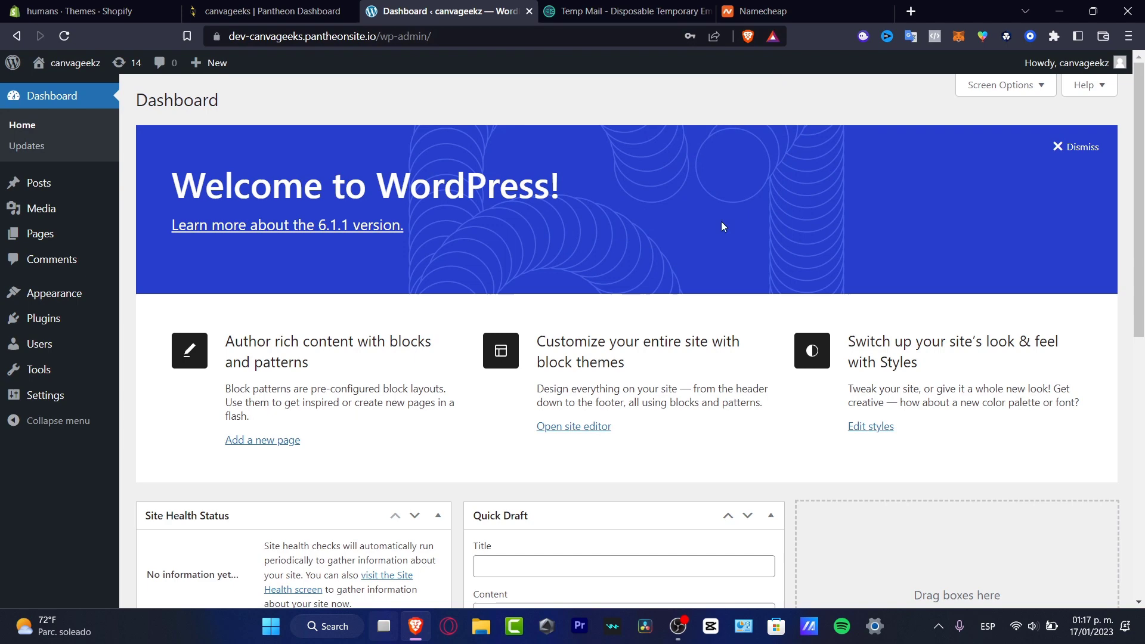
scroll(790, 338, down, 3)
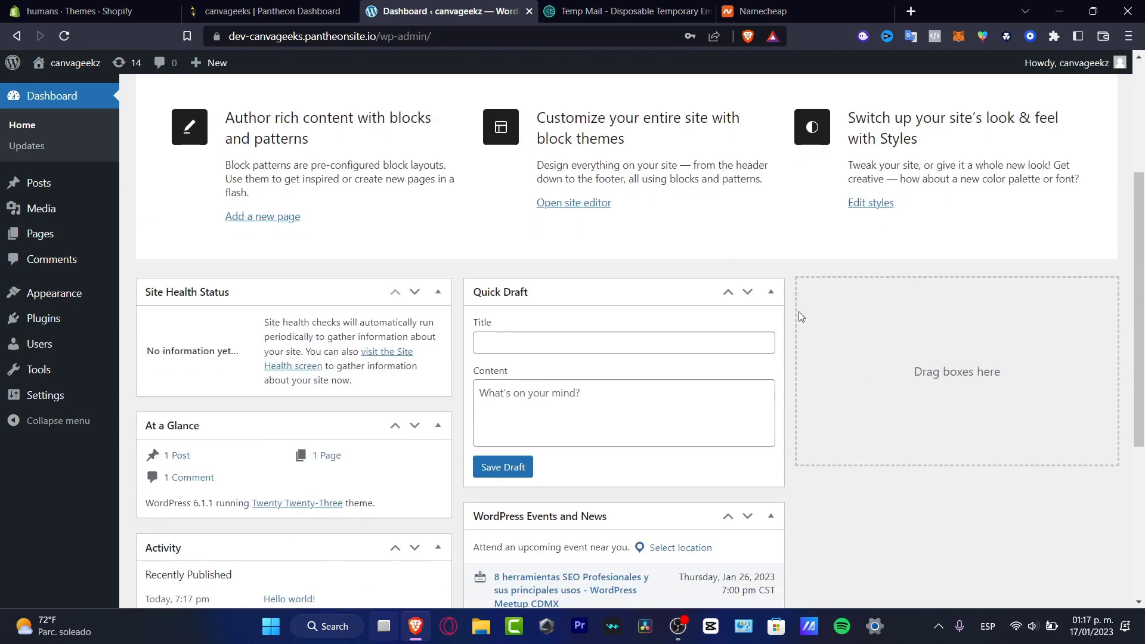
scroll(864, 320, down, 3)
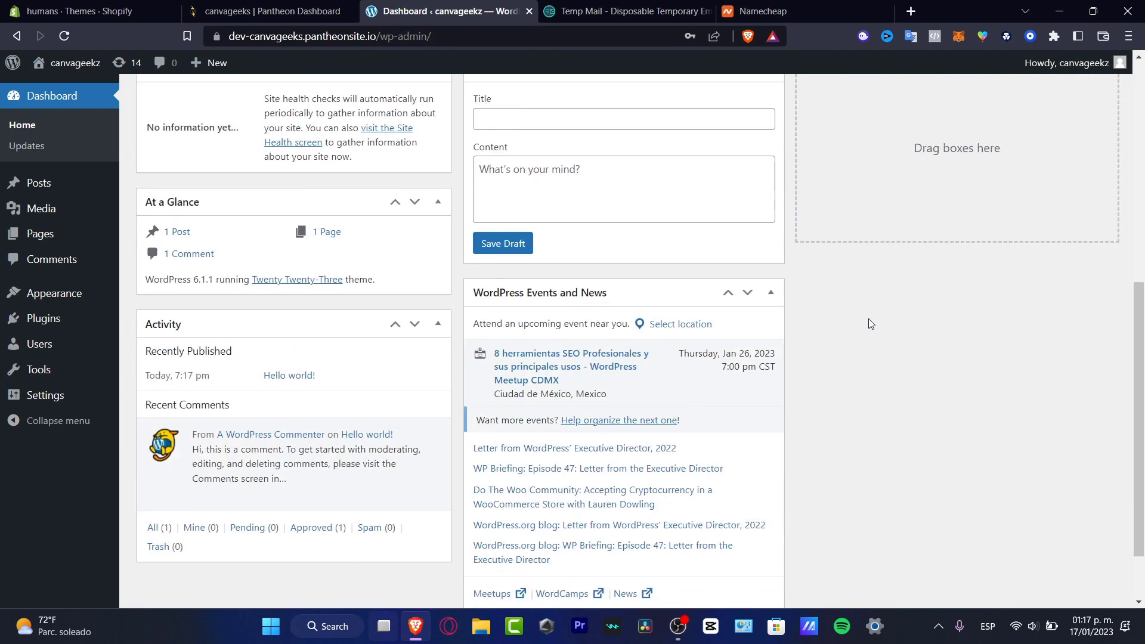
Step: Search the plugin directory for Elementor, then install and activate Elementor Website Builder
click(36, 323)
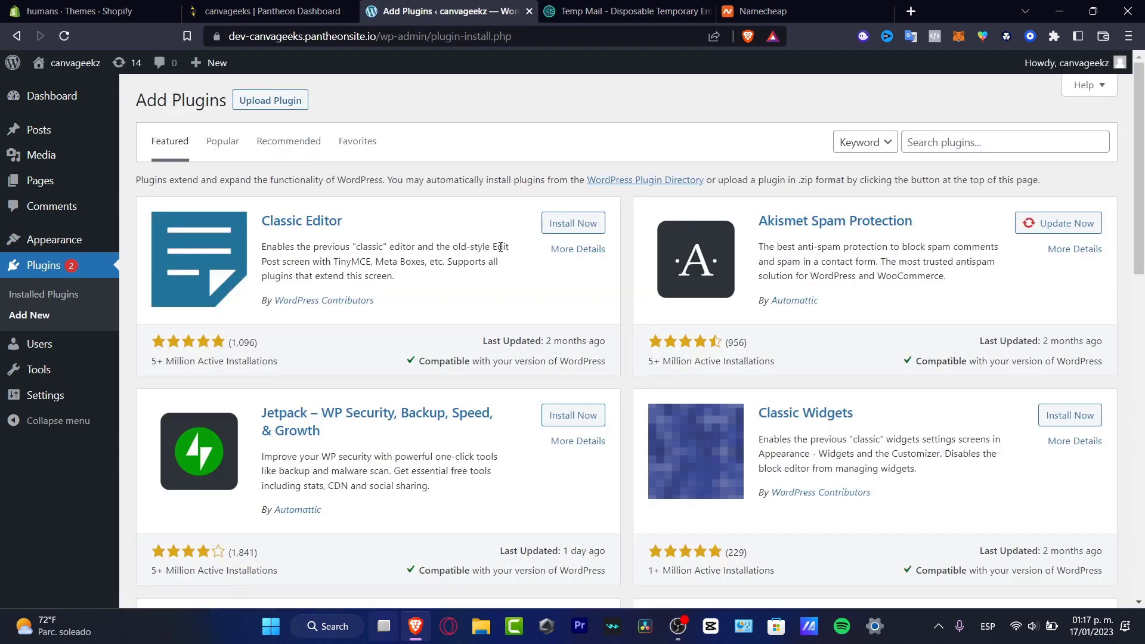
click(949, 150)
text(elemt)
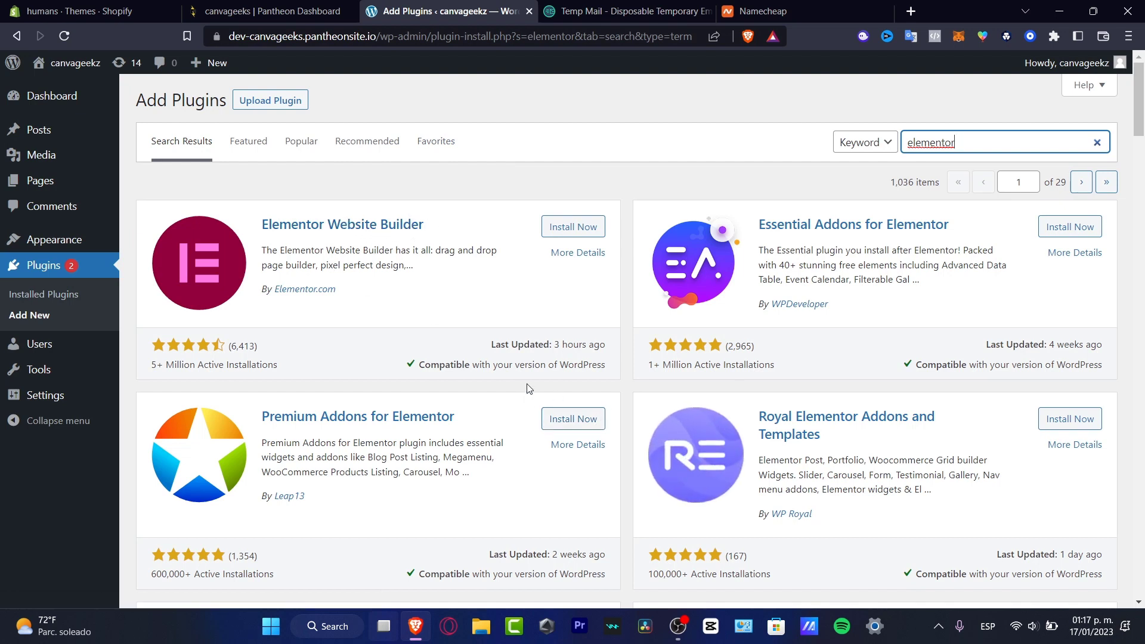
drag(540, 364, 620, 364)
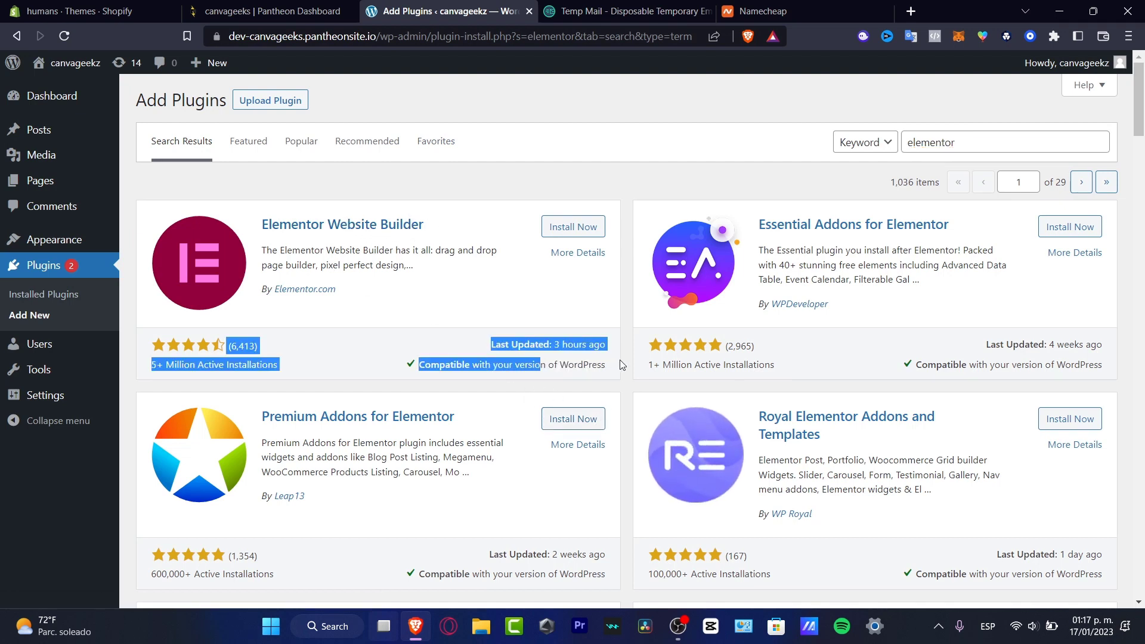
click(587, 230)
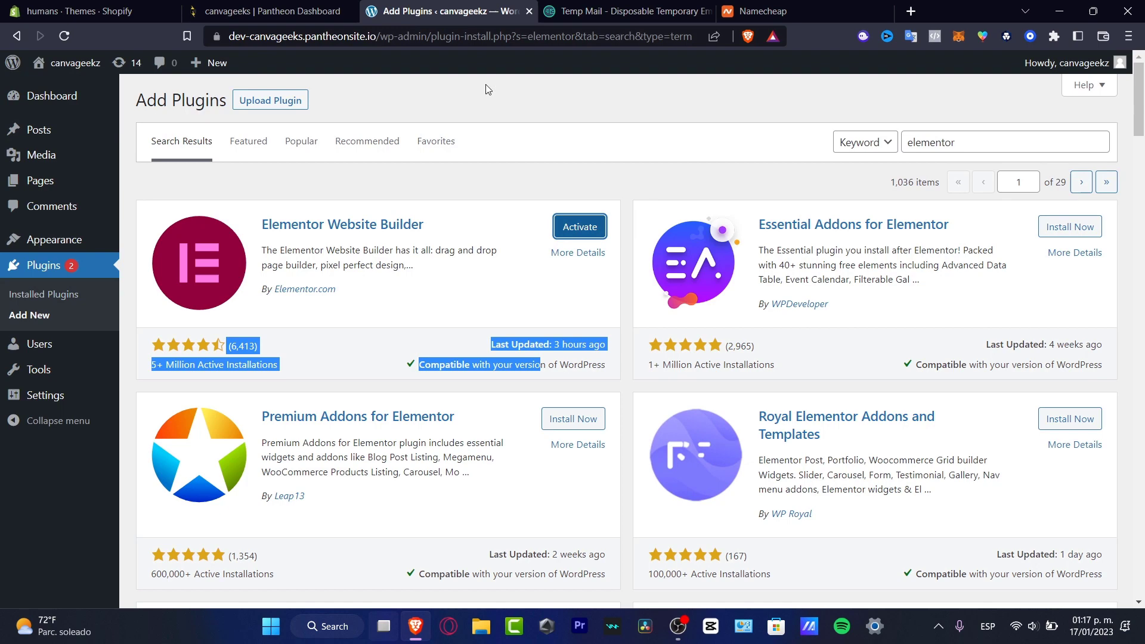
click(591, 234)
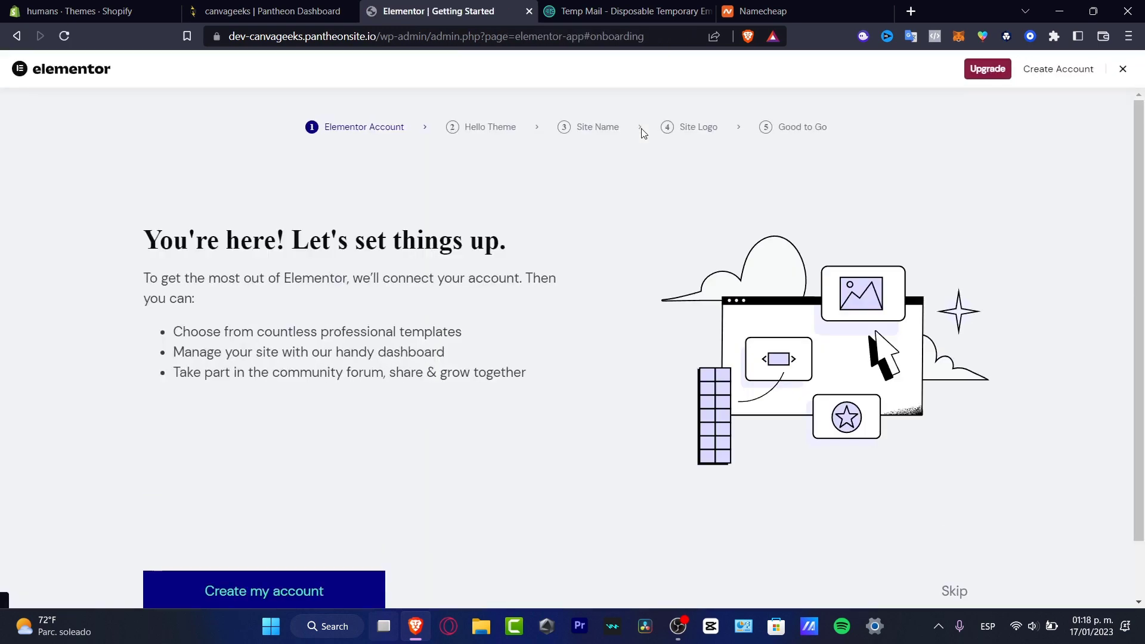
scroll(651, 229, down, 1)
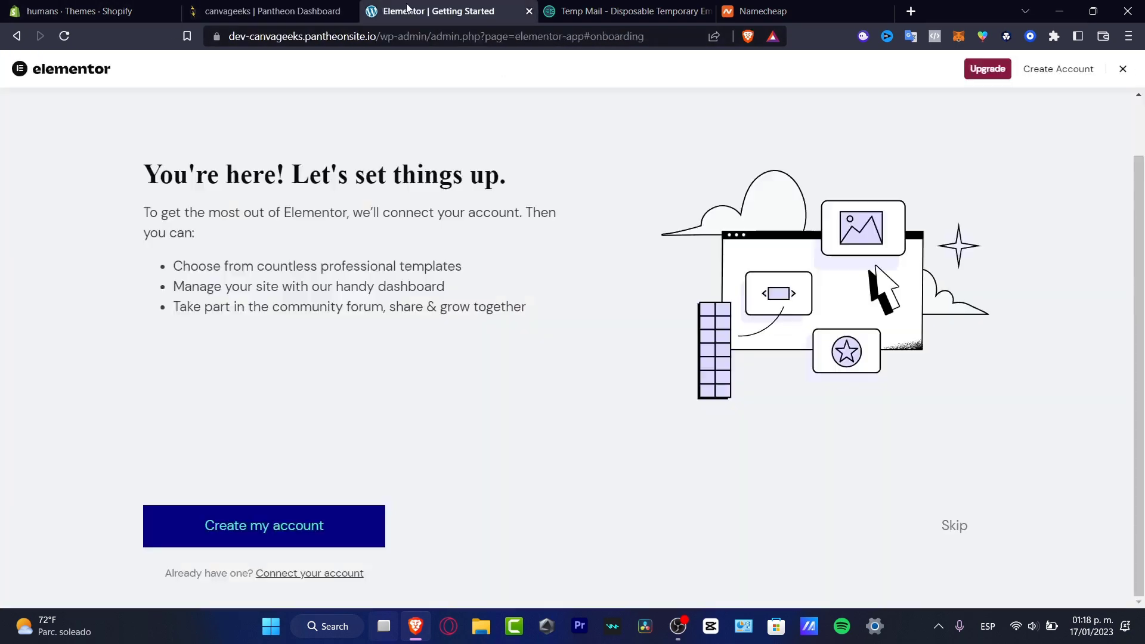
Step: Go back from the Elementor setup to the WordPress Dashboard and scroll down to its Elementor Overview panel
click(19, 38)
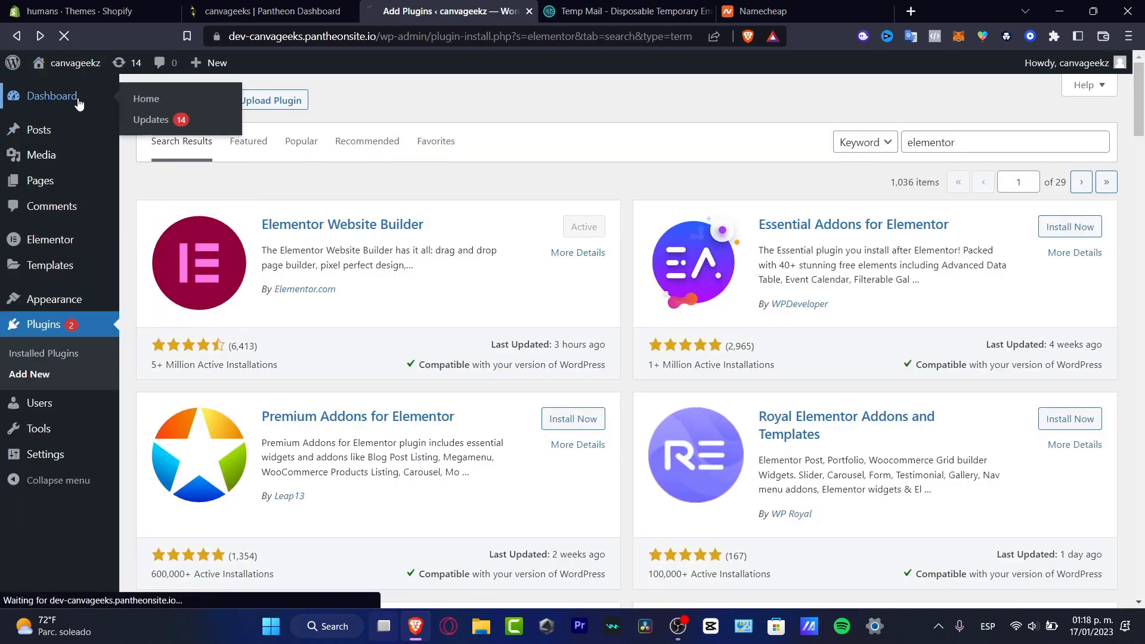
click(78, 105)
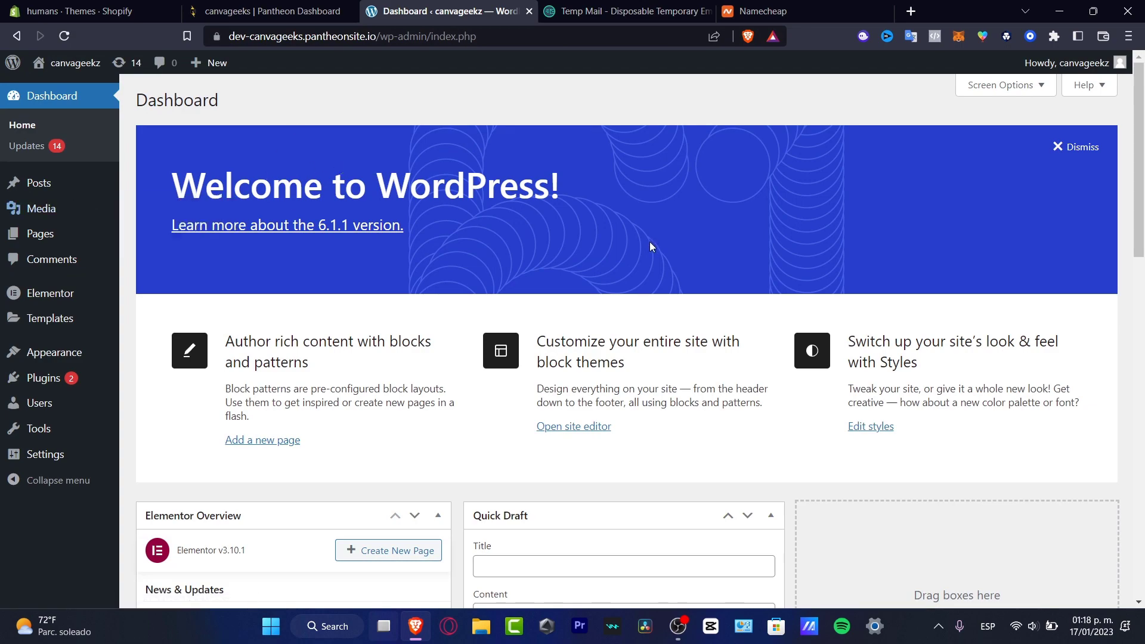
scroll(652, 249, down, 4)
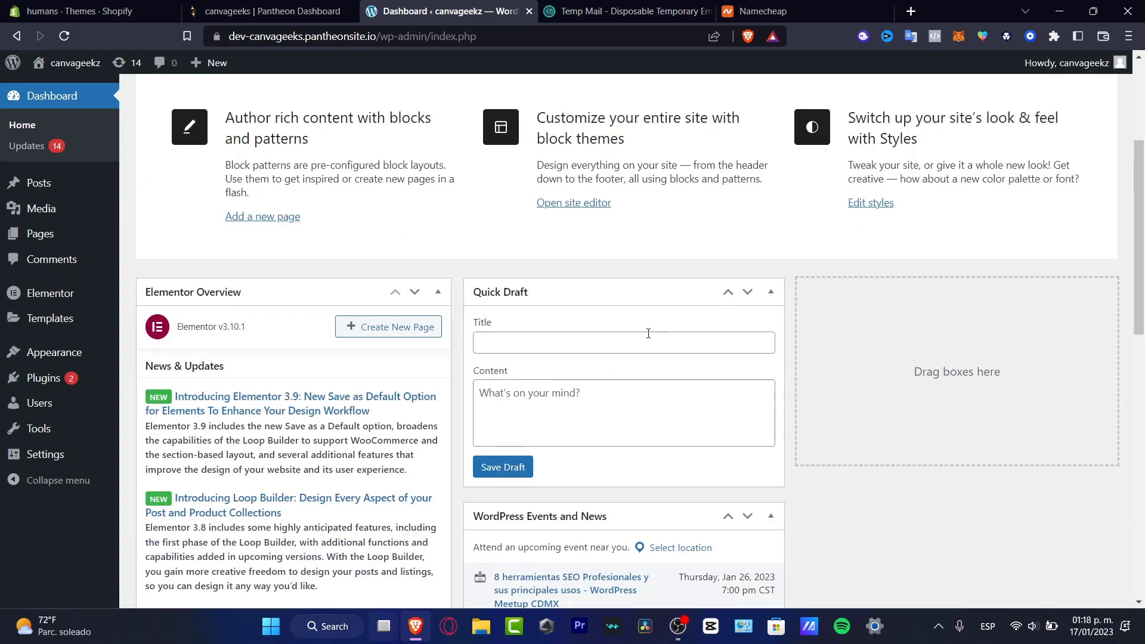
scroll(638, 331, down, 3)
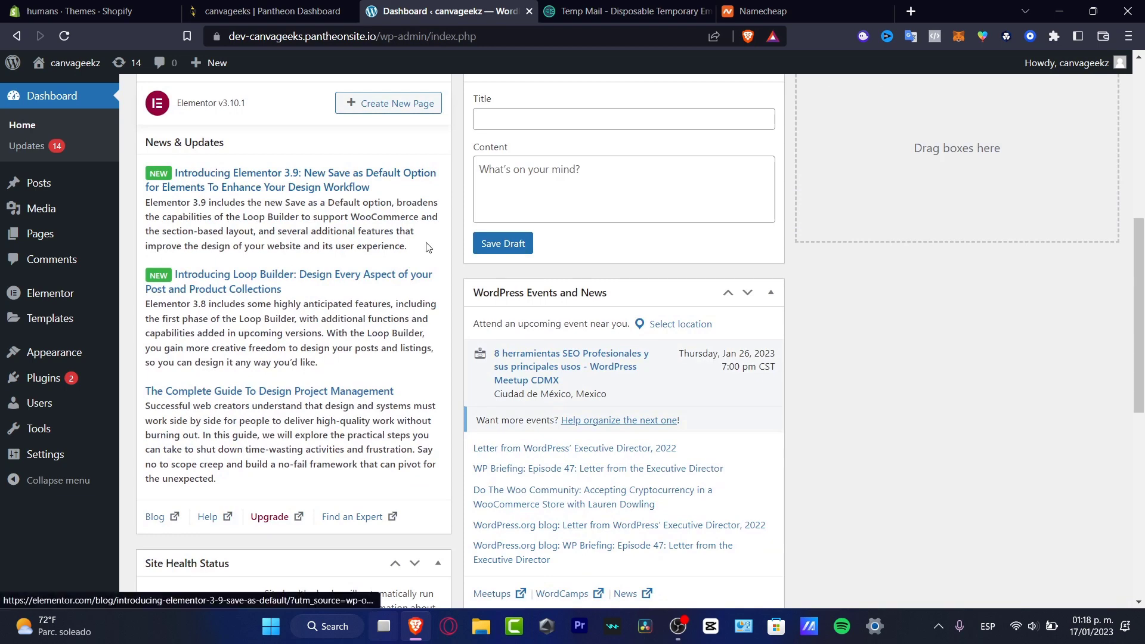
scroll(654, 351, down, 3)
scroll(654, 352, down, 6)
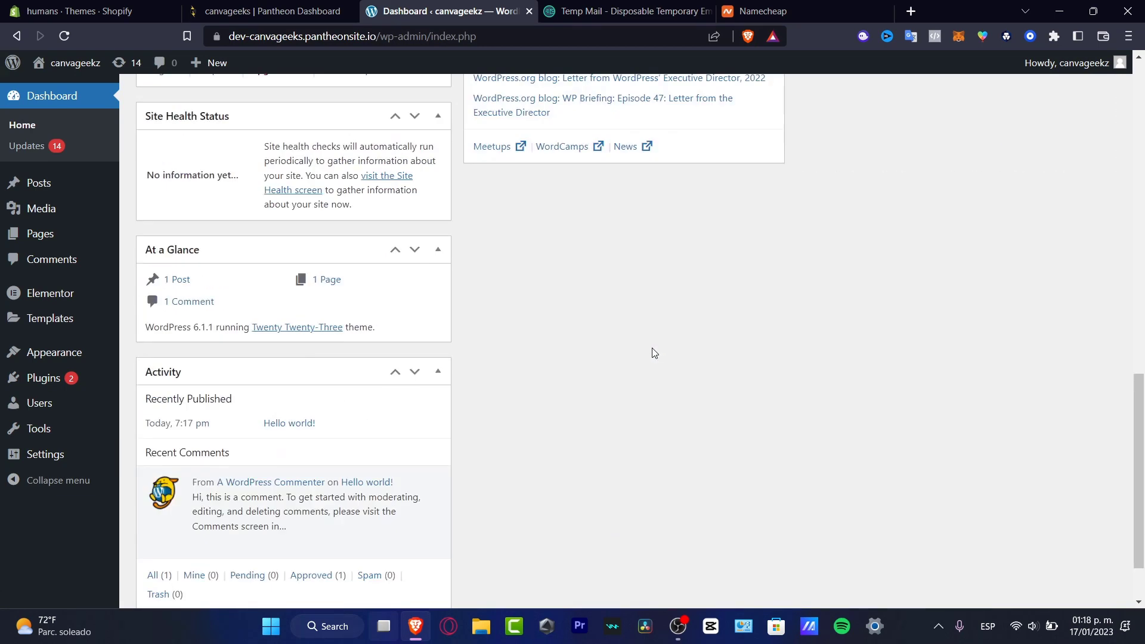
mouse_move(26, 185)
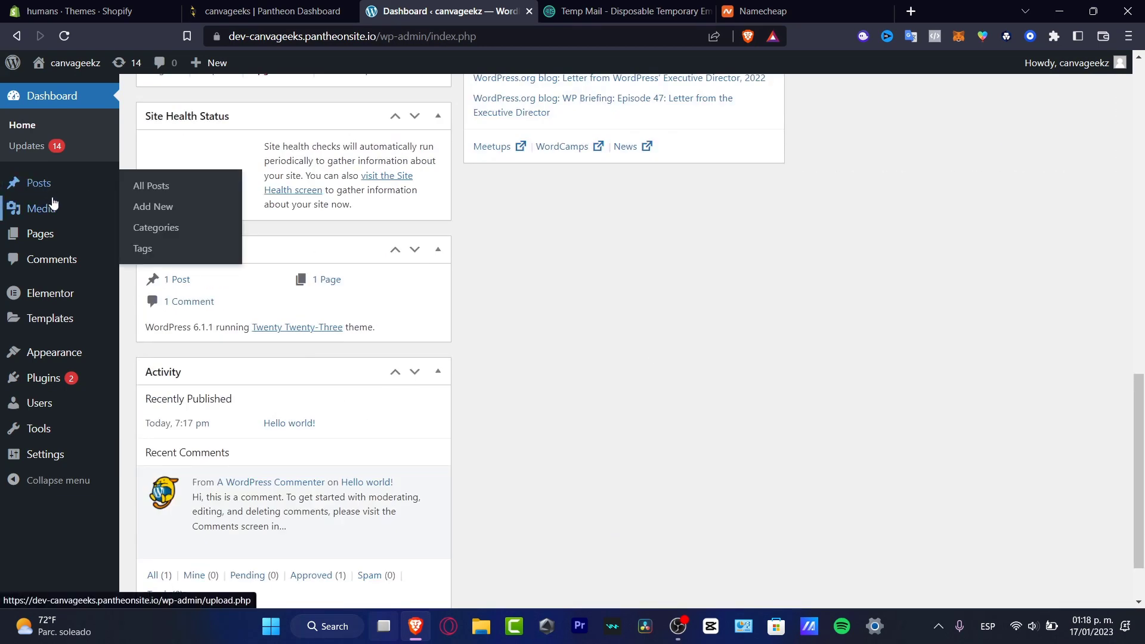
mouse_move(52, 234)
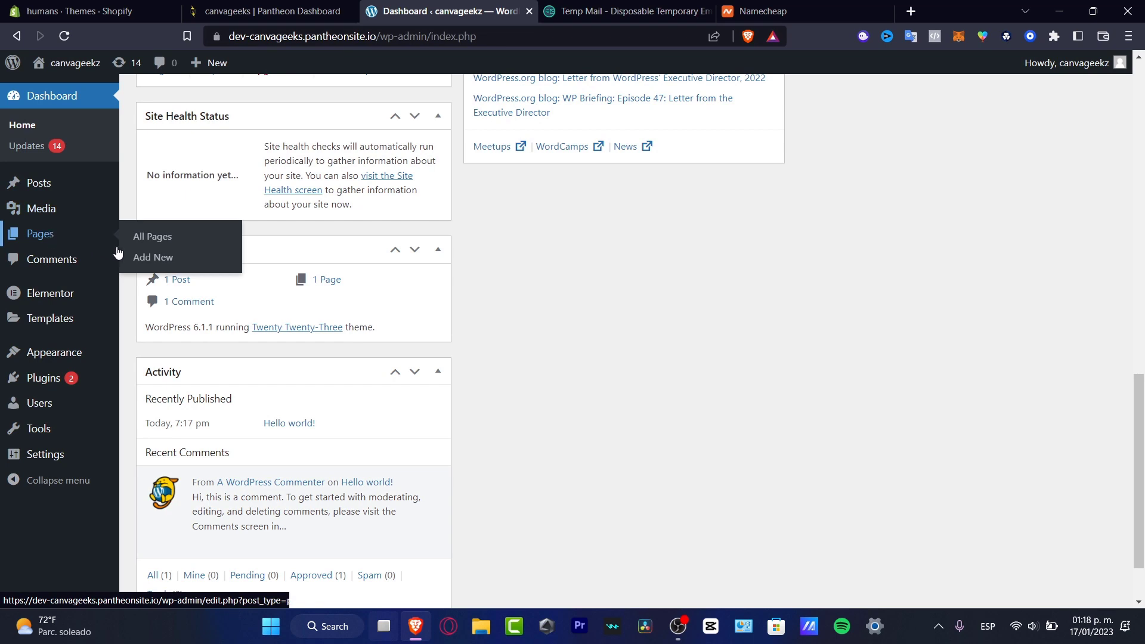
Step: Add a new template of type Landing Page titled 'Welcome Landing Page' under Templates
click(71, 321)
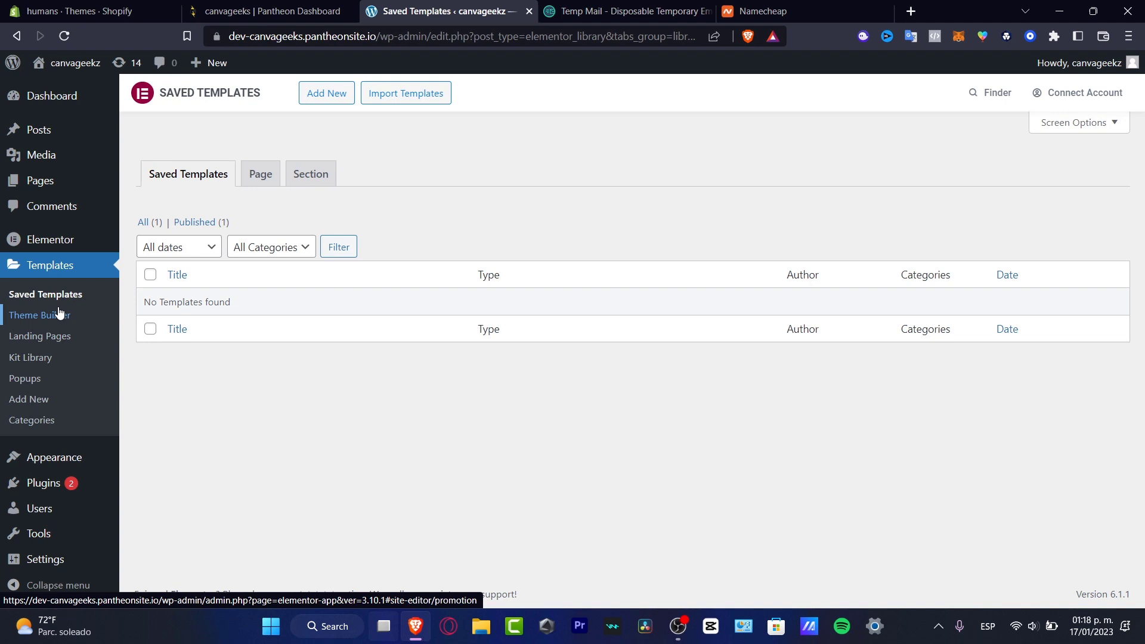
click(328, 93)
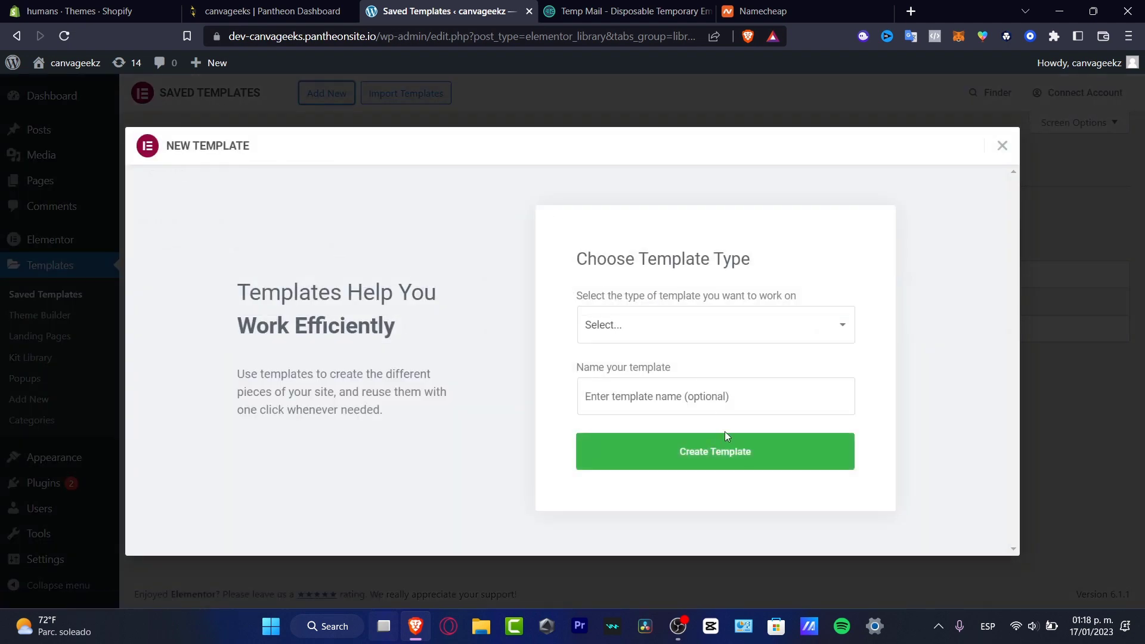
click(740, 452)
click(656, 324)
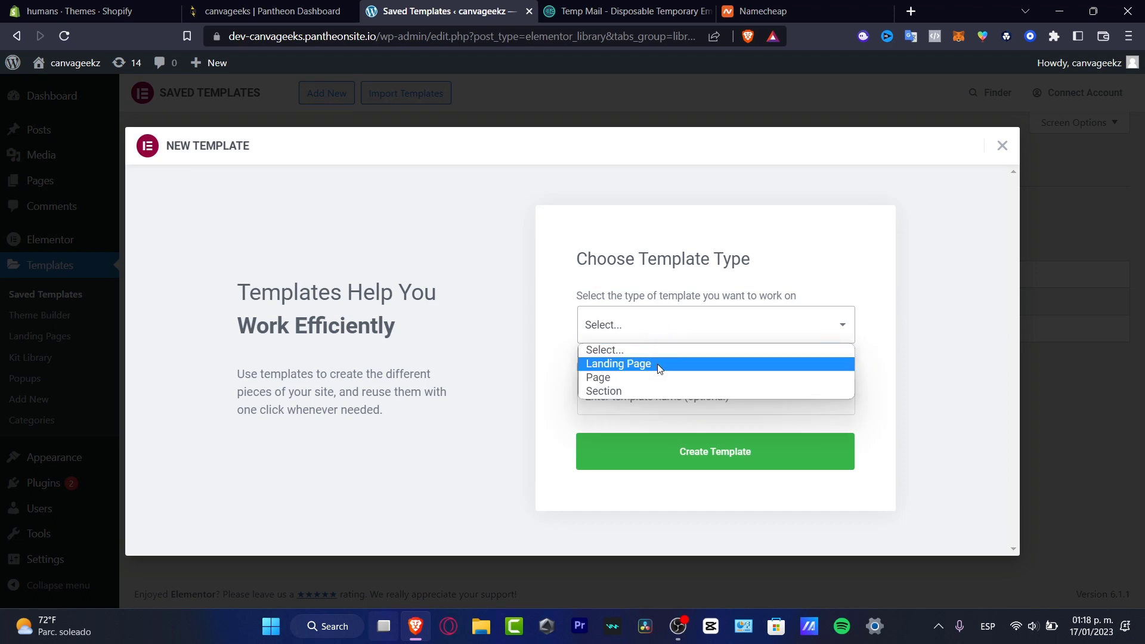
click(667, 368)
click(696, 395)
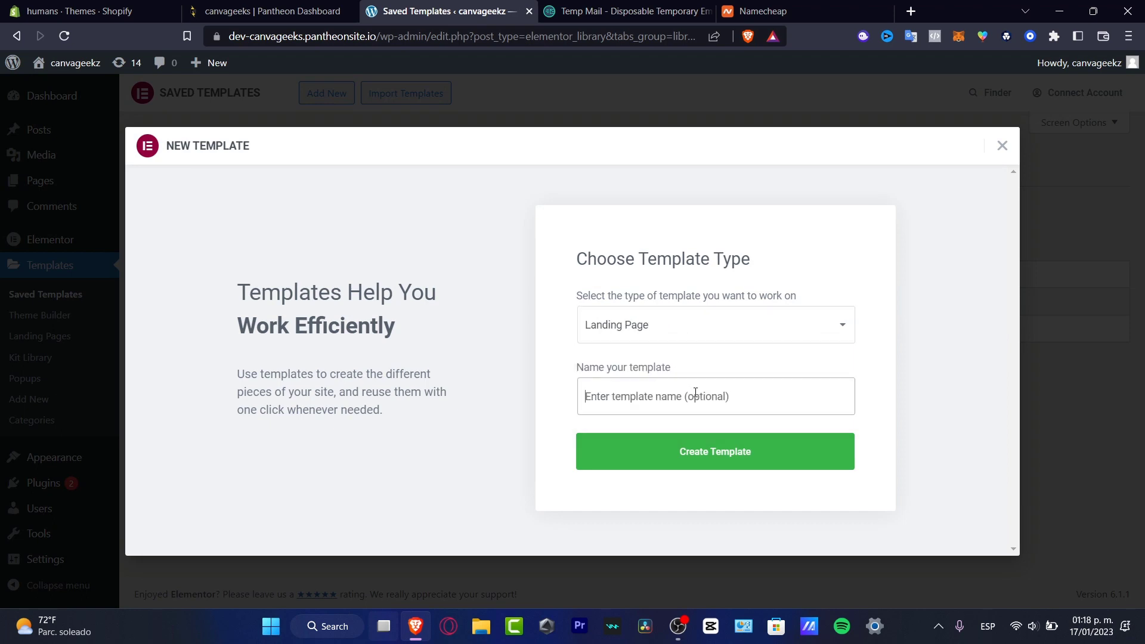
text(Welcome Landing Page)
key(Return)
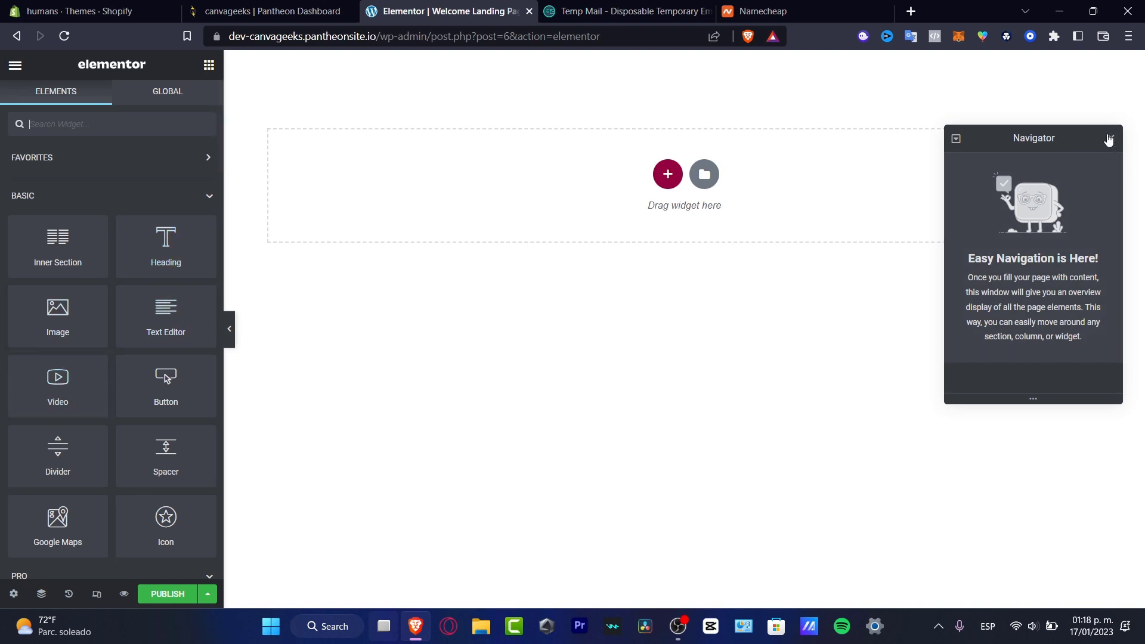
Step: Close the structure panel and drop an Image widget onto the empty landing page
click(1109, 139)
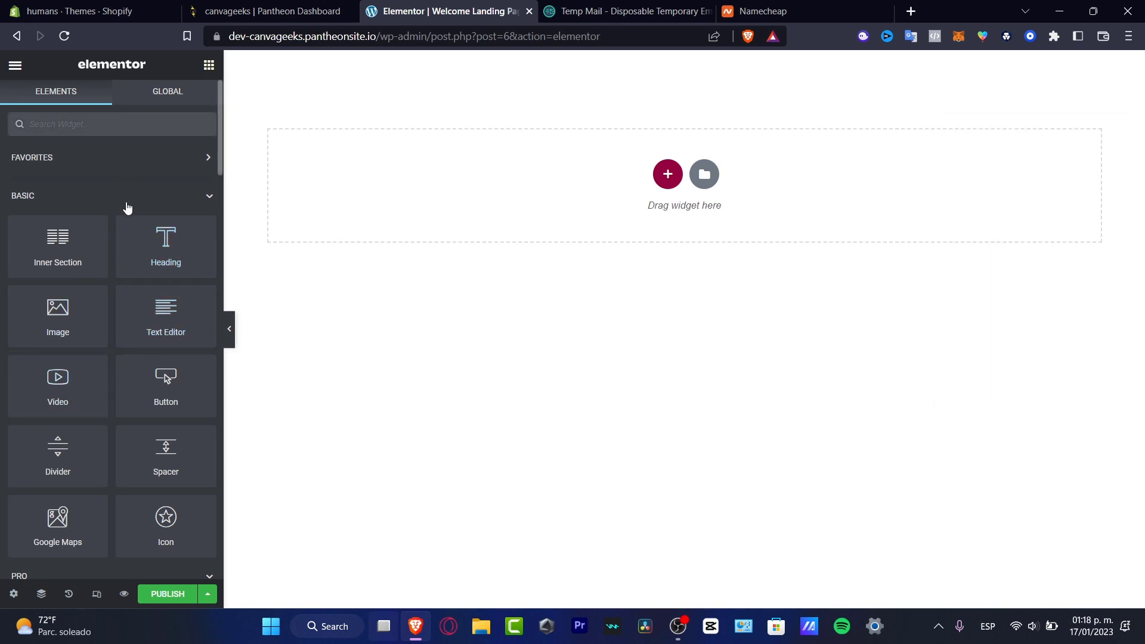
drag(58, 310, 762, 200)
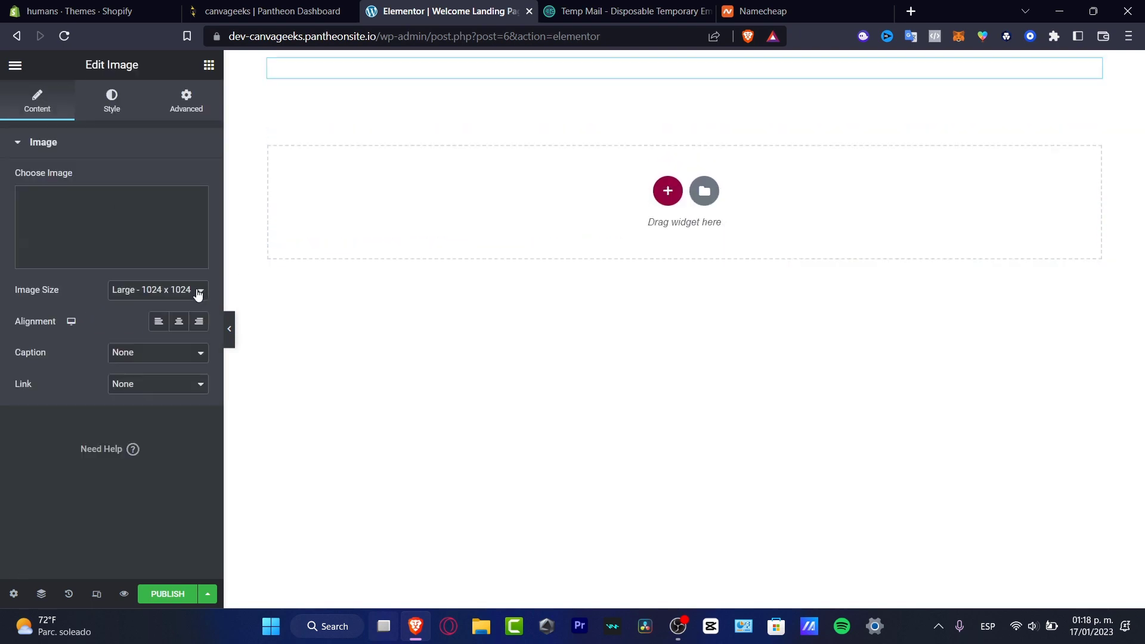
scroll(644, 275, down, 3)
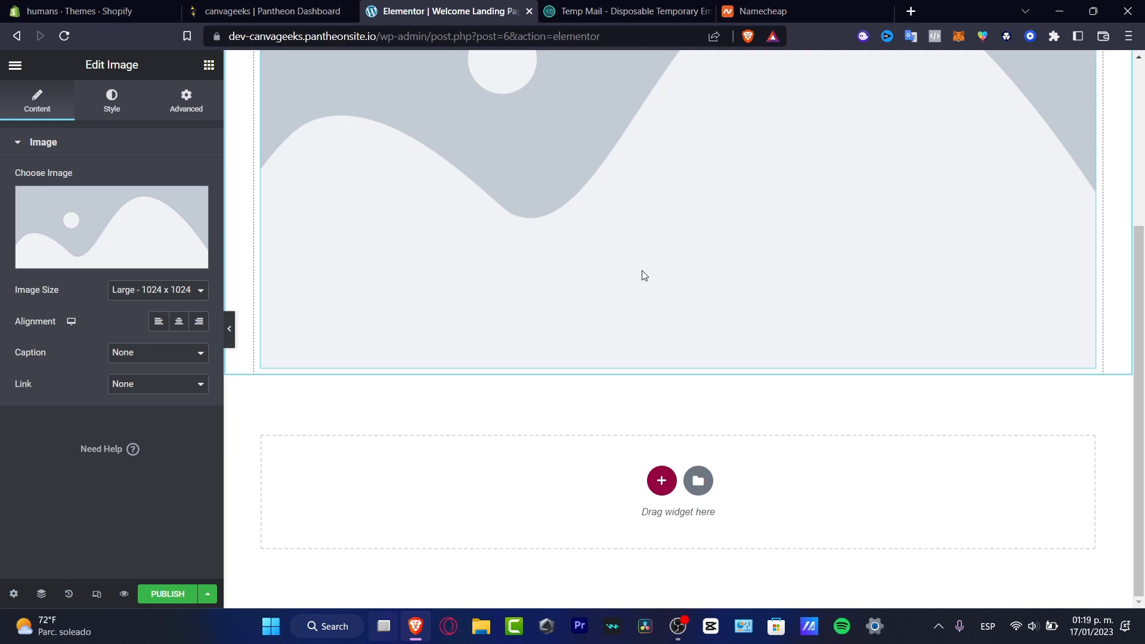
scroll(643, 275, up, 4)
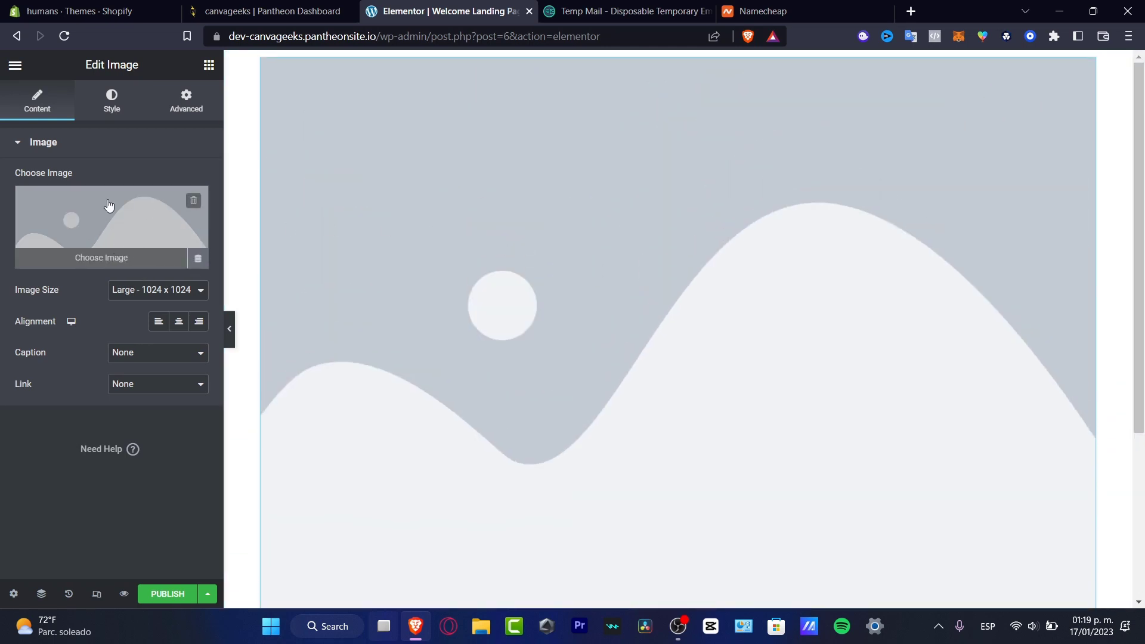
Step: Choose Insert from URL for the image and start a new browser tab to find a photo
click(123, 260)
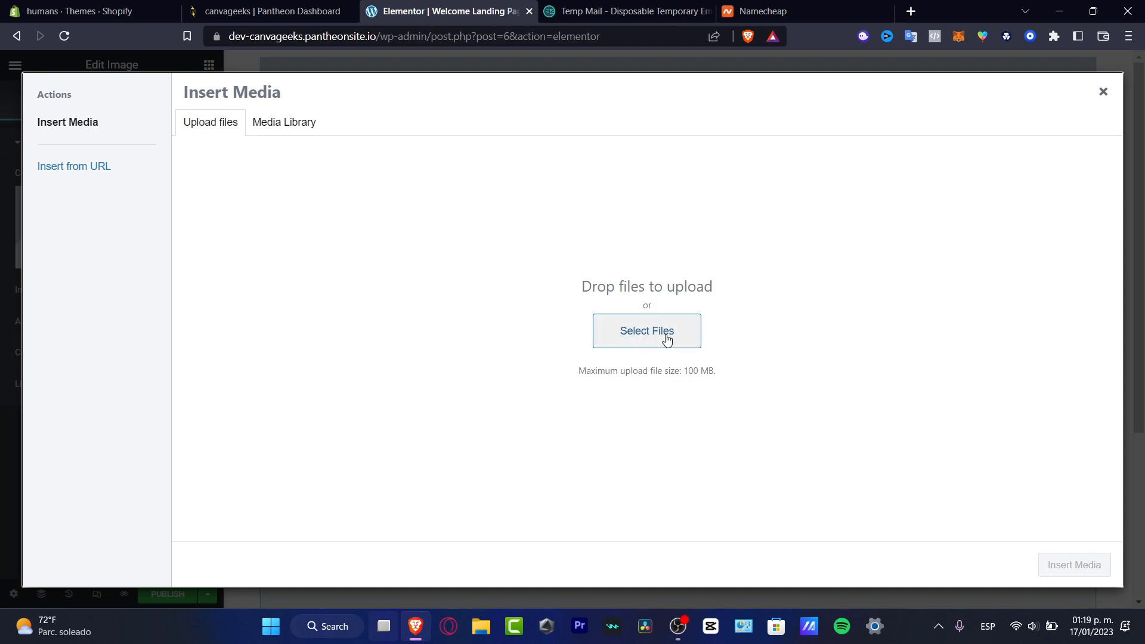
click(289, 133)
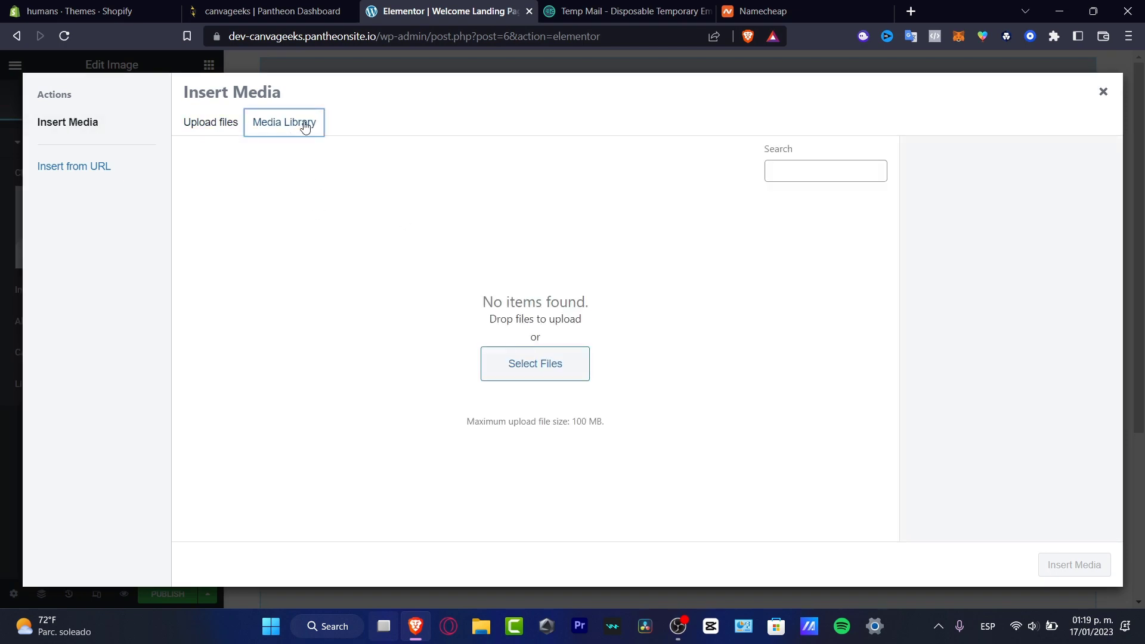
click(124, 123)
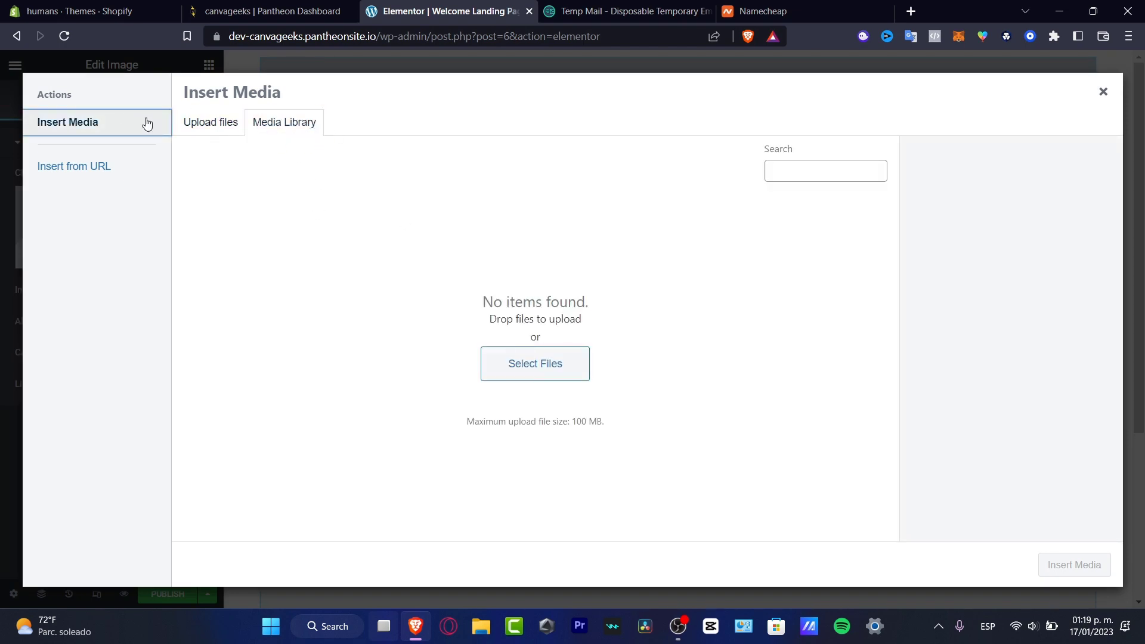
click(109, 168)
click(314, 147)
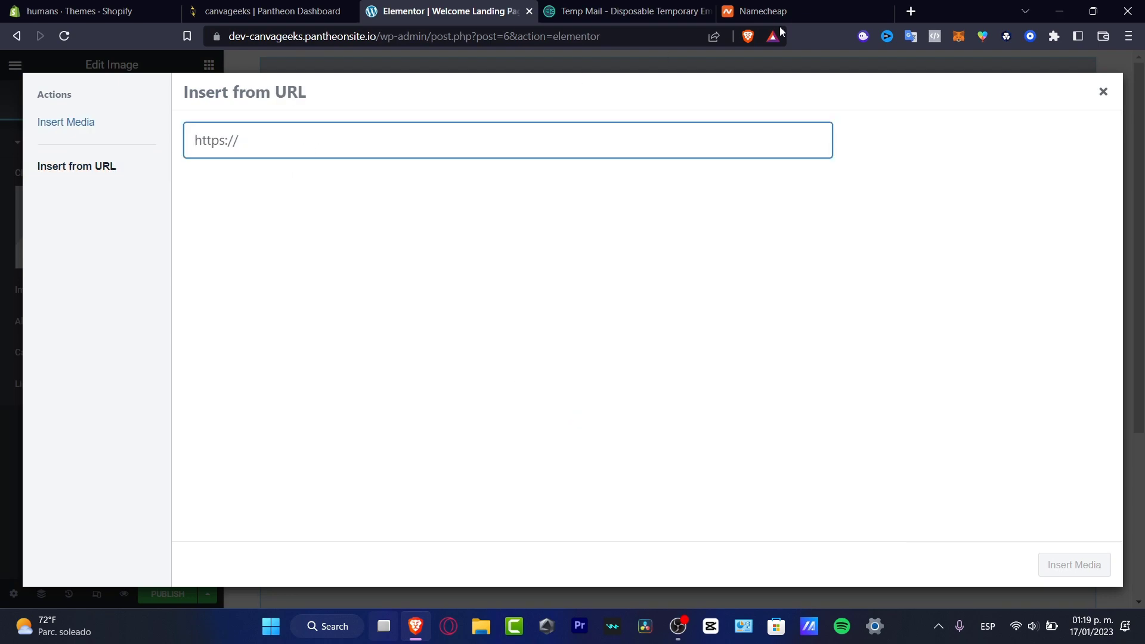
click(911, 11)
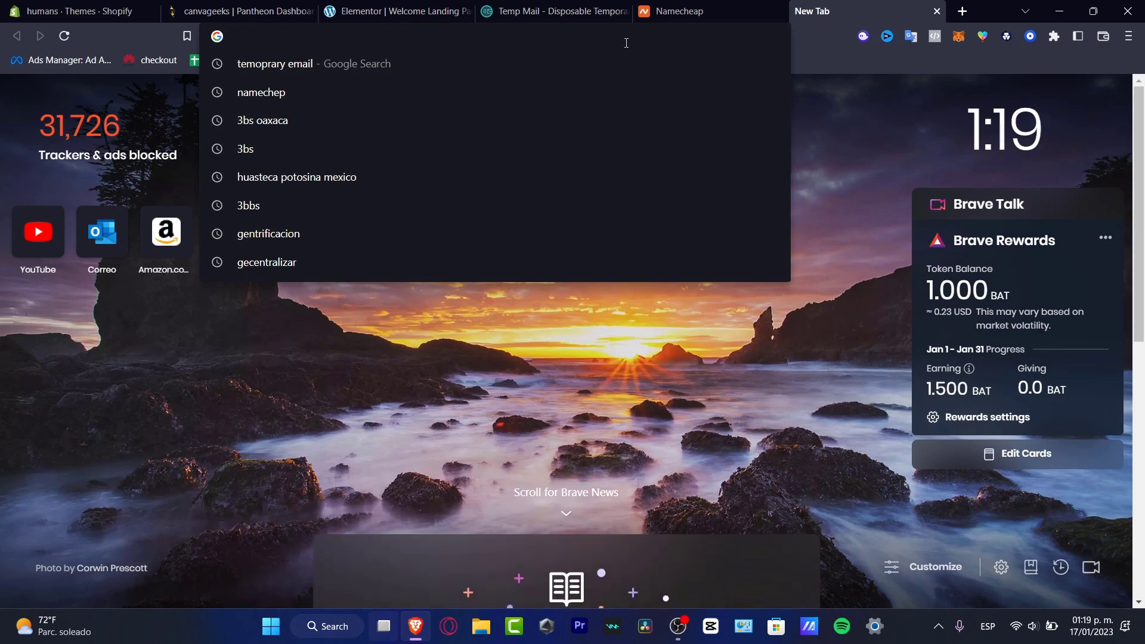
Step: Search Google Images for 'traveling photos' and copy the woman-in-car photo's image address
text(traveling pho)
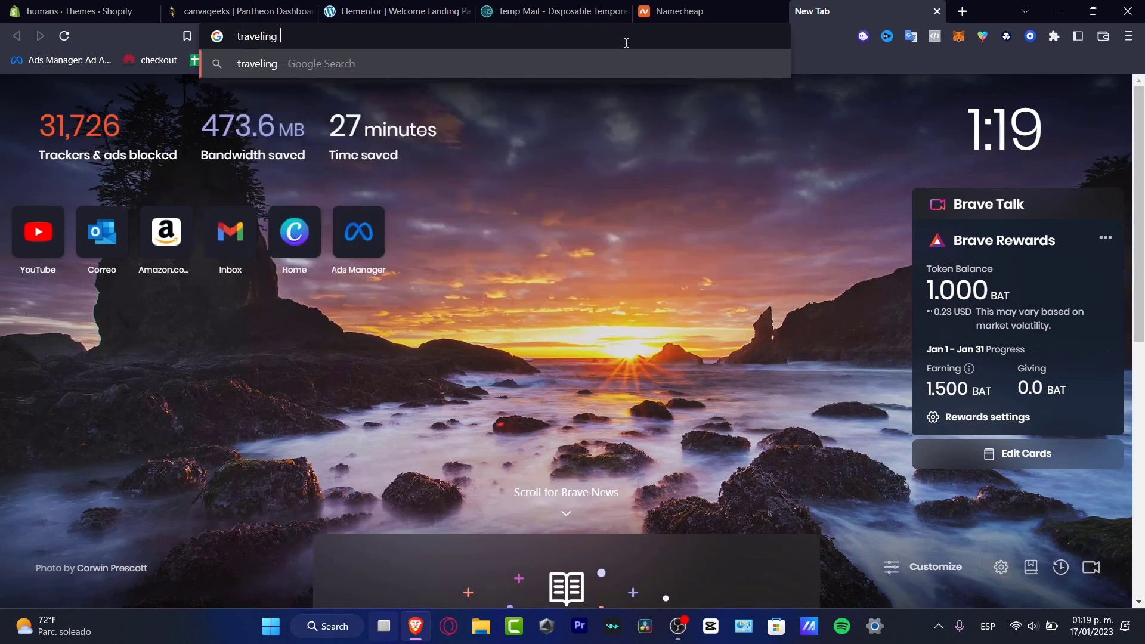
text(tos)
key(Return)
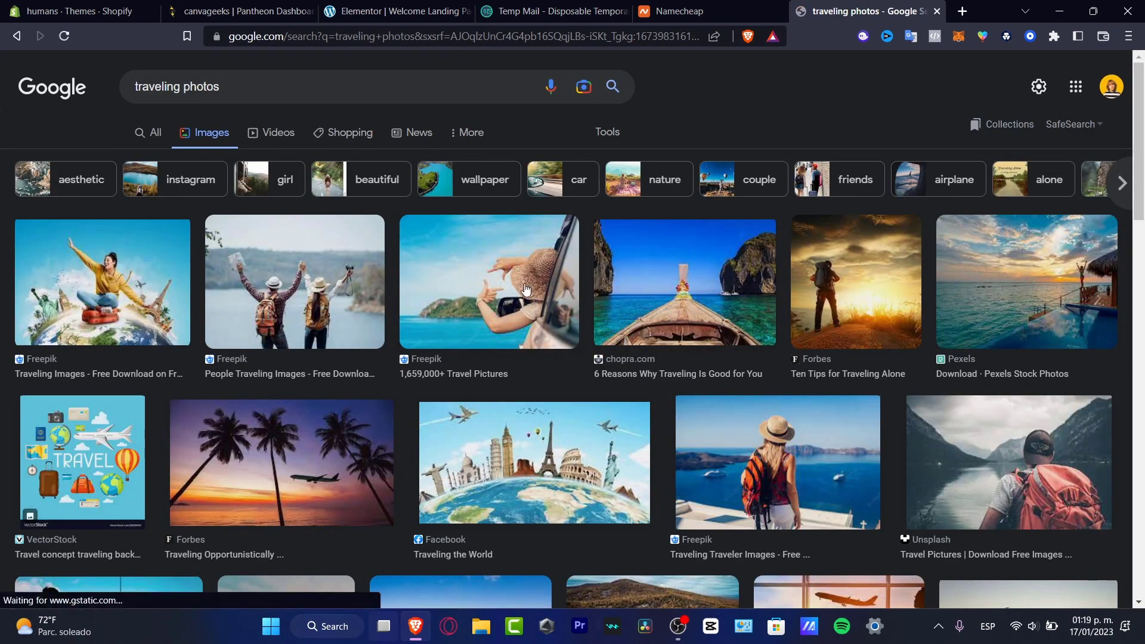
click(495, 286)
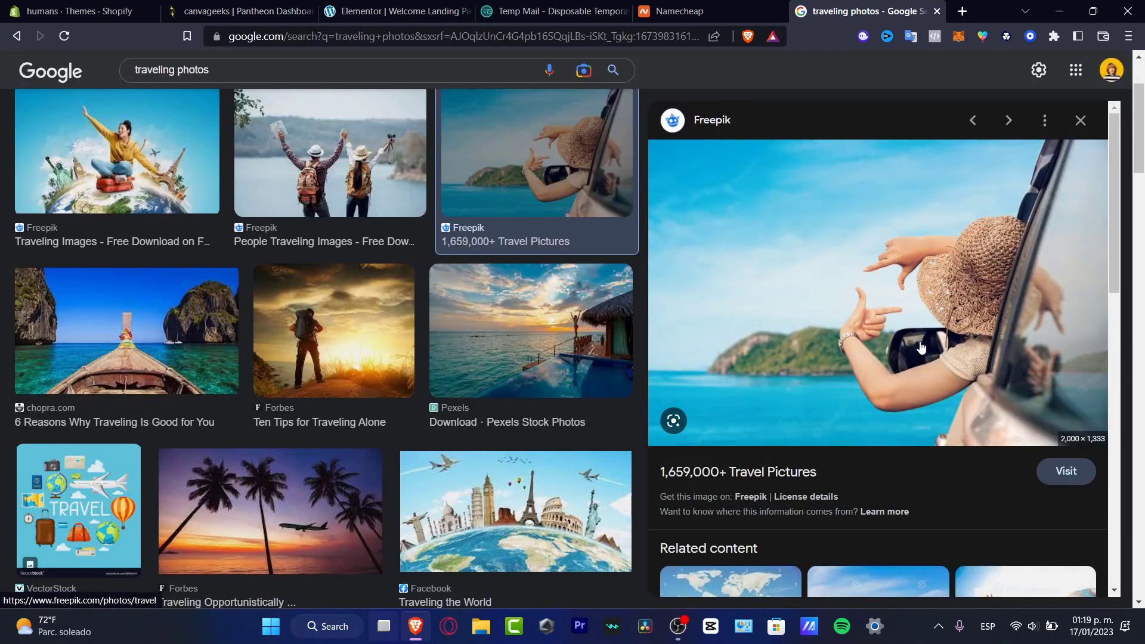
right_click(920, 403)
click(1022, 276)
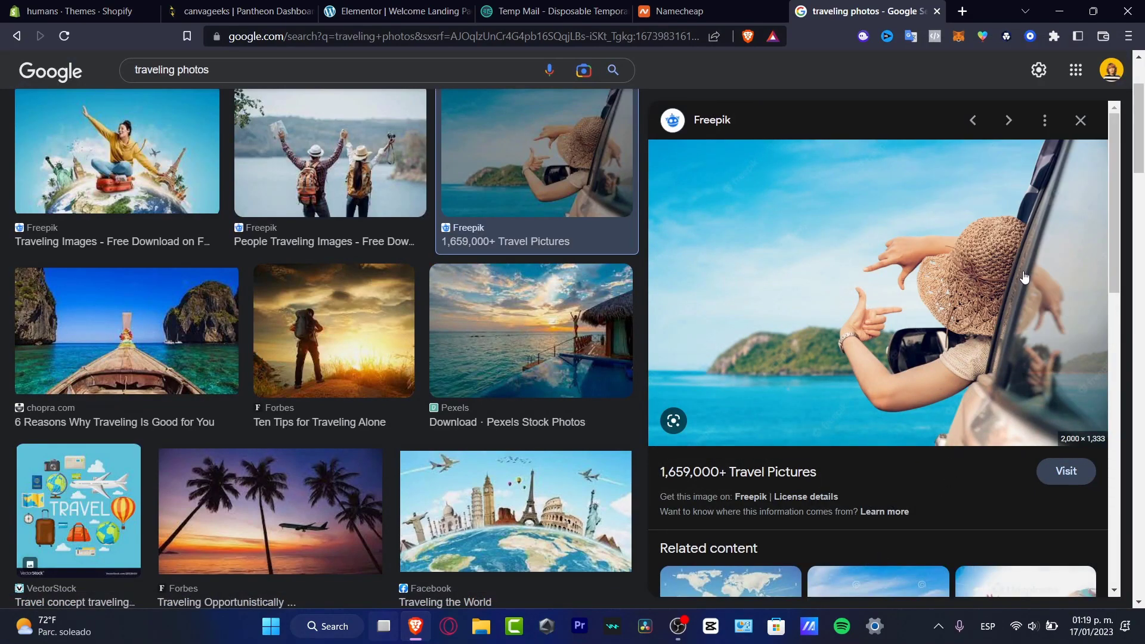
Step: Paste the copied photo URL into Insert from URL and insert the image into the widget
click(399, 11)
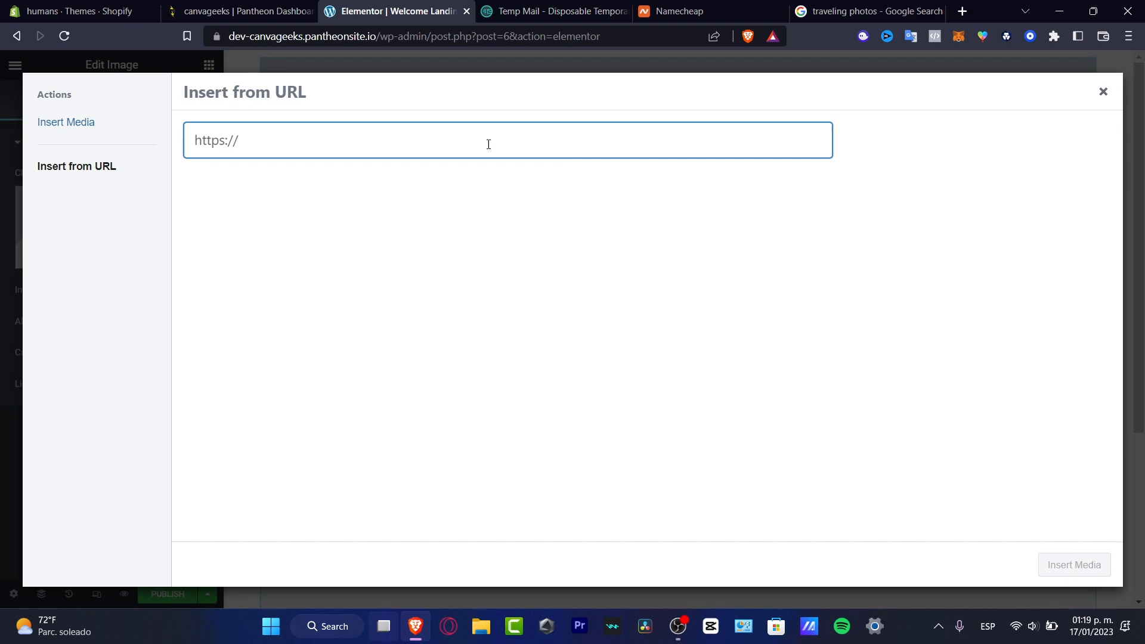
key(ctrl+v)
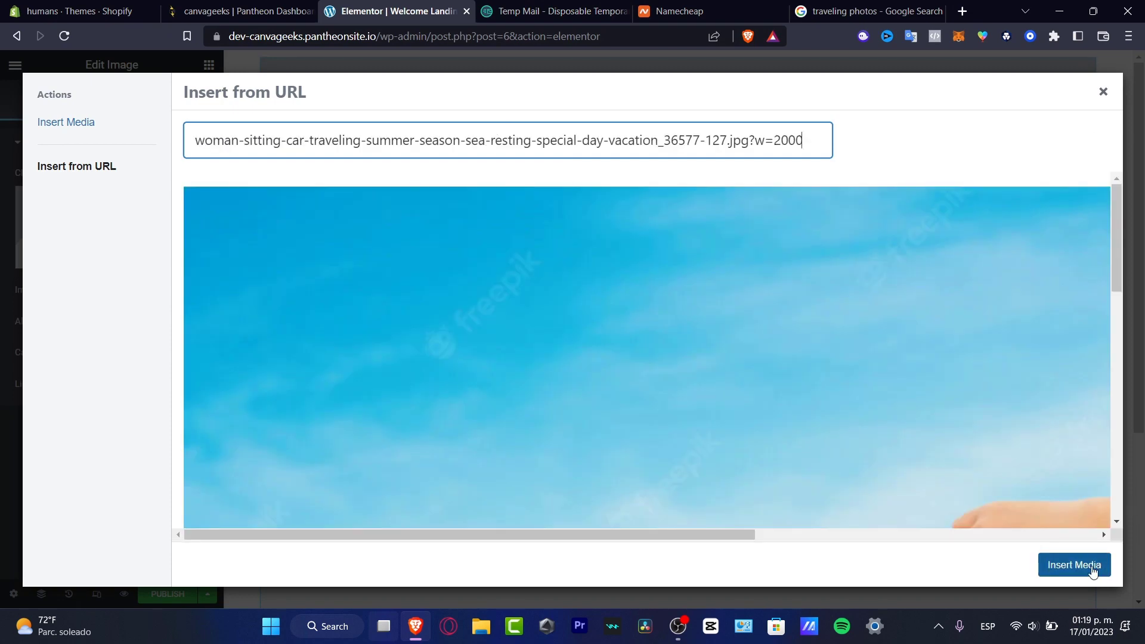
click(1074, 565)
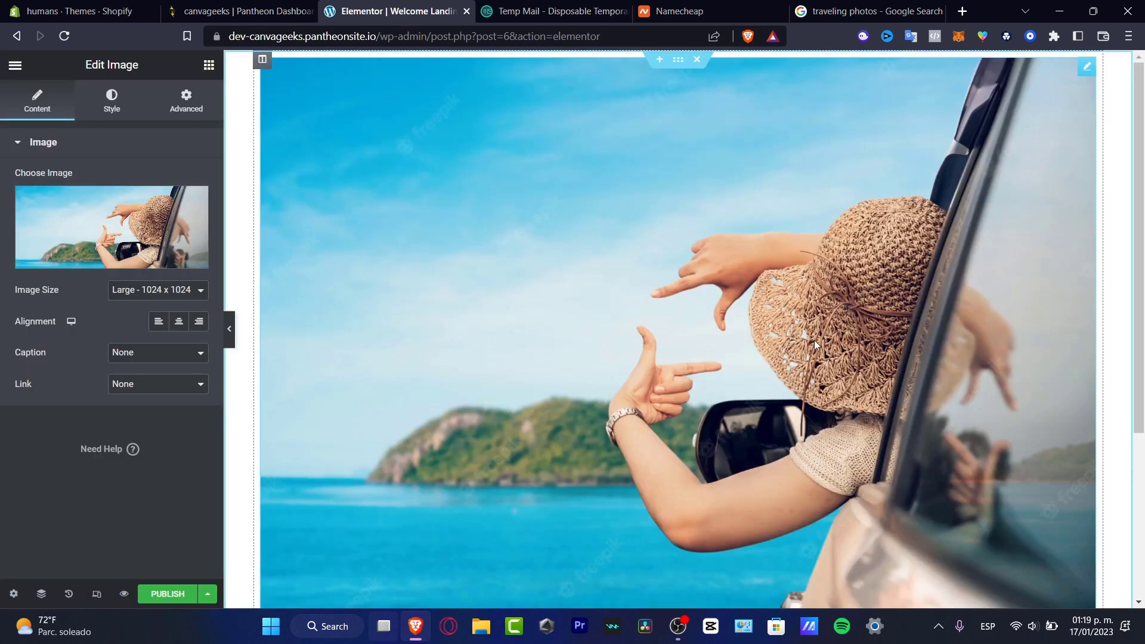
scroll(815, 346, down, 4)
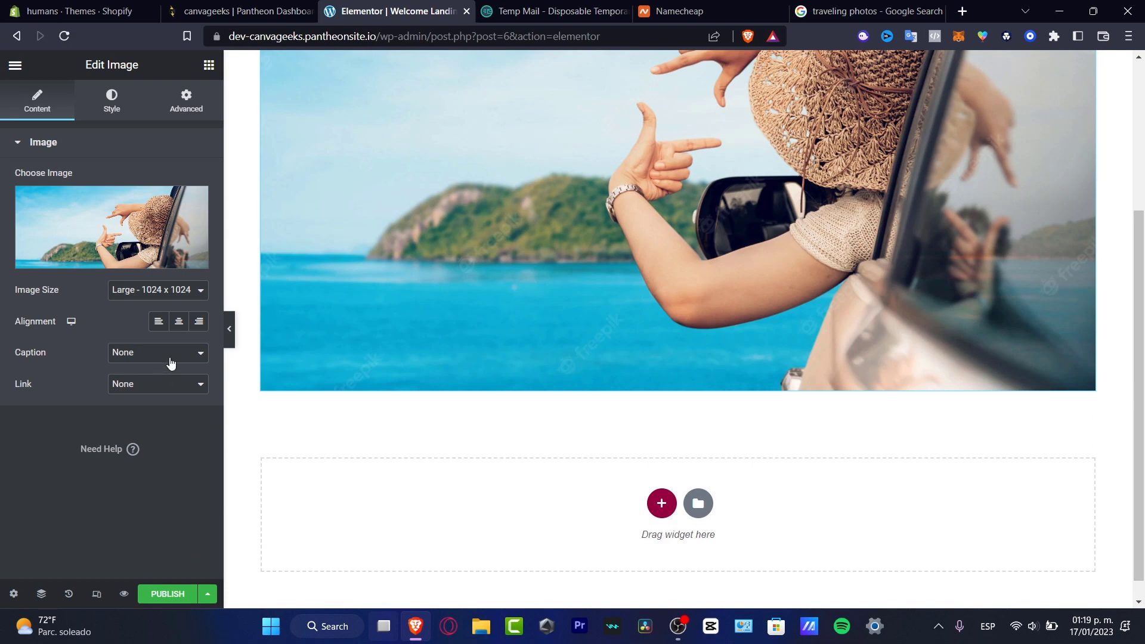
click(16, 65)
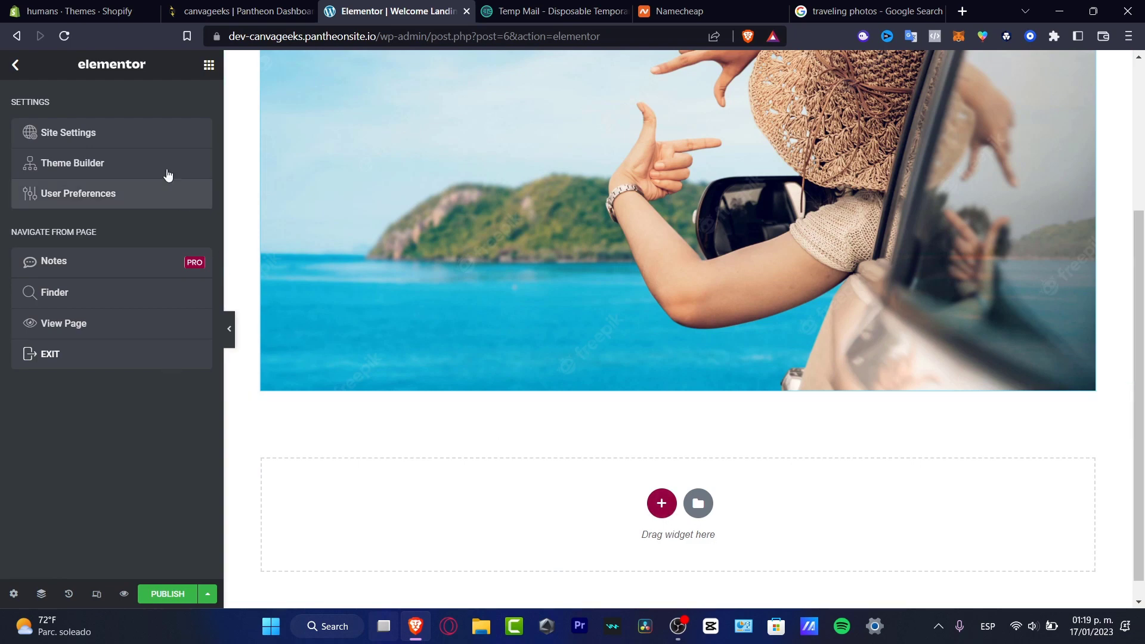
Step: Add a Button widget below the photo labelled 'Travel Now', centre-aligned, with icon spacing 0
click(209, 66)
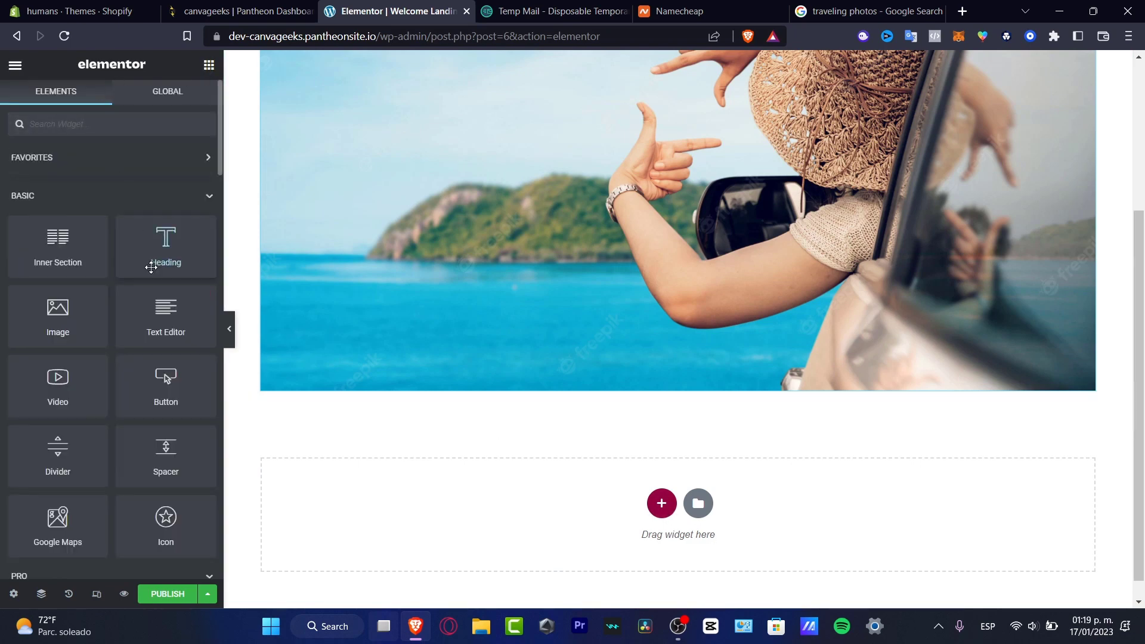
drag(166, 381, 690, 341)
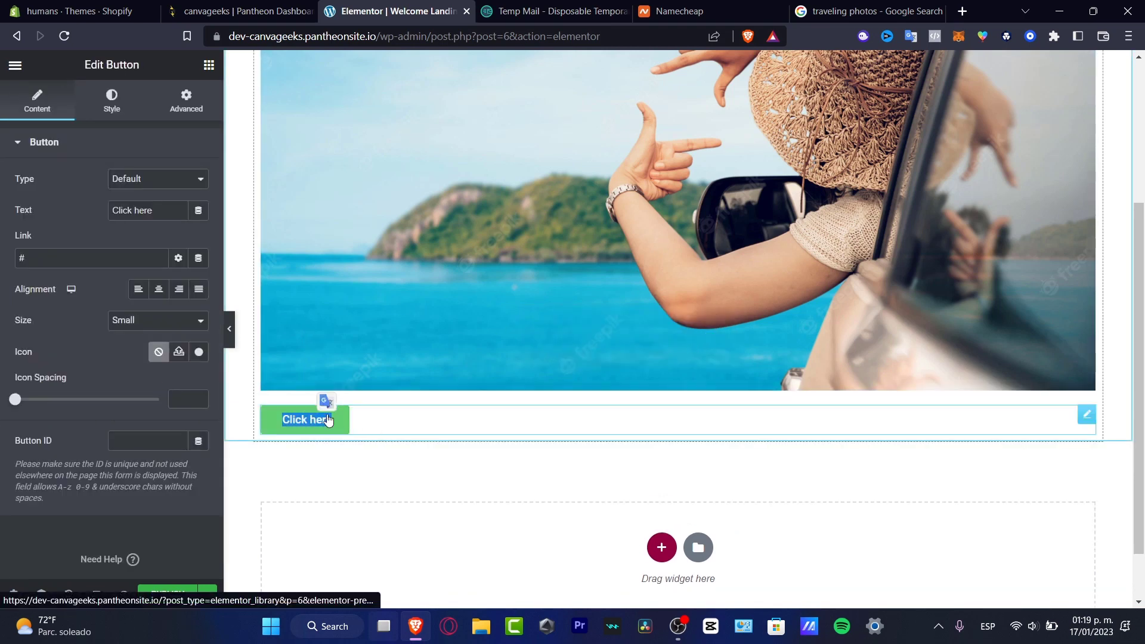
text(Trav)
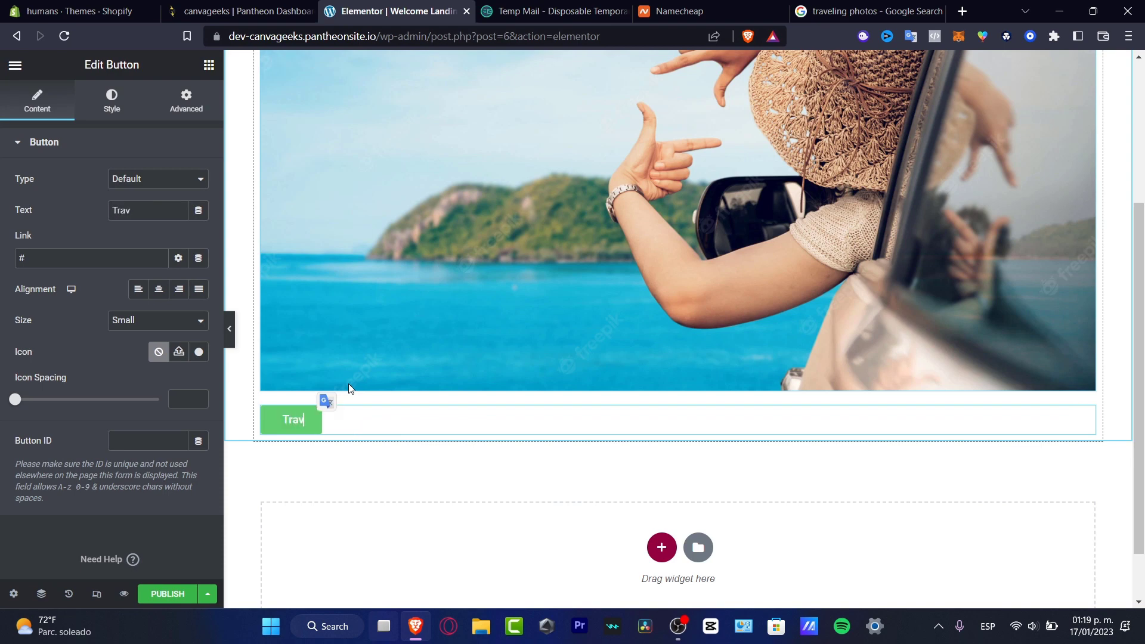
text(el Now)
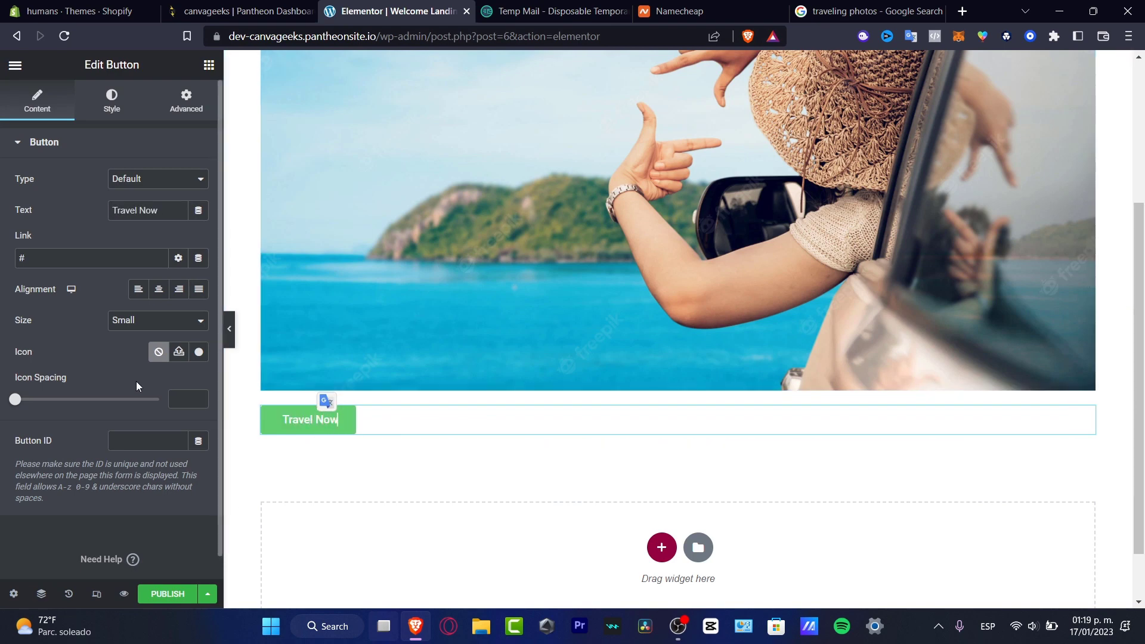
click(165, 292)
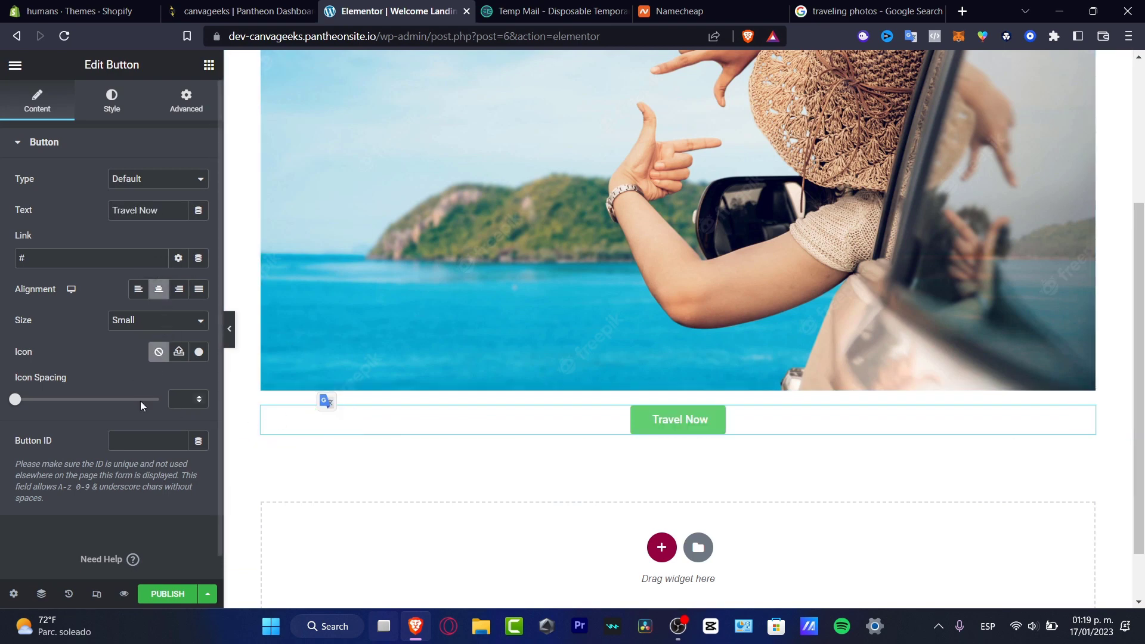
mouse_move(18, 404)
mouse_down()
mouse_move(31, 401)
mouse_move(4, 411)
mouse_up()
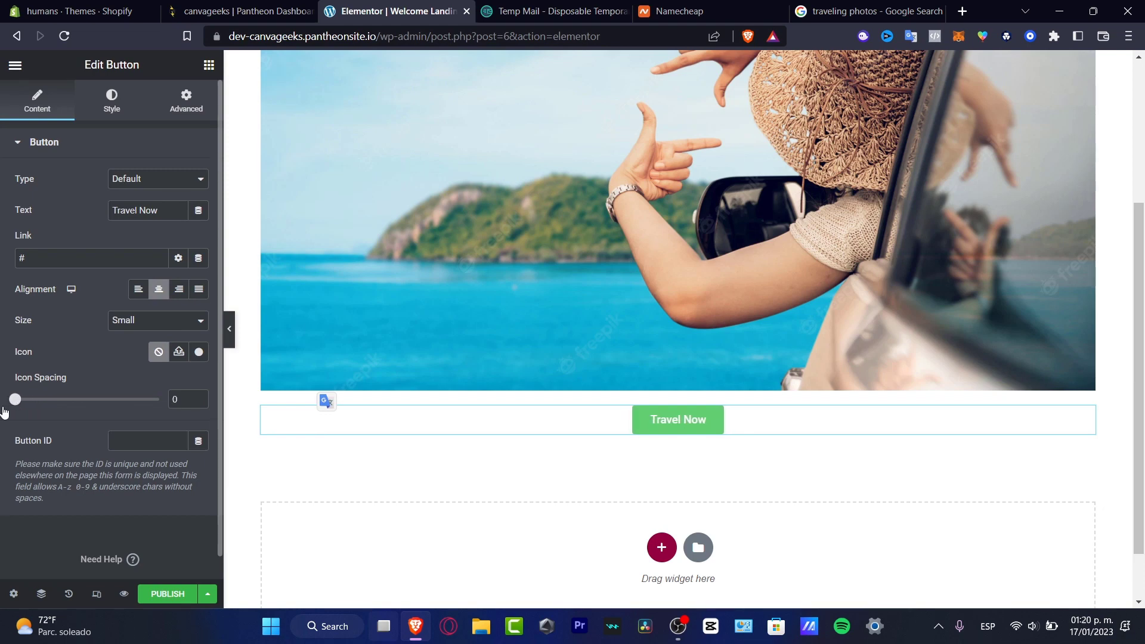
Step: Change the Travel Now button's background colour in the Style settings from green to #00B7FF
click(112, 100)
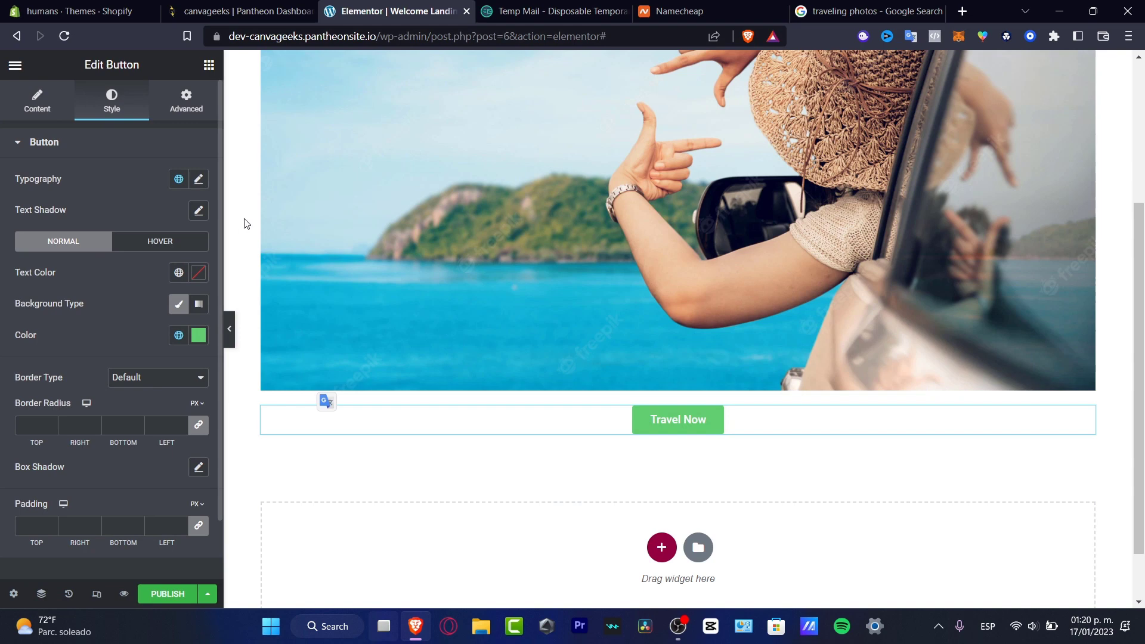
click(199, 335)
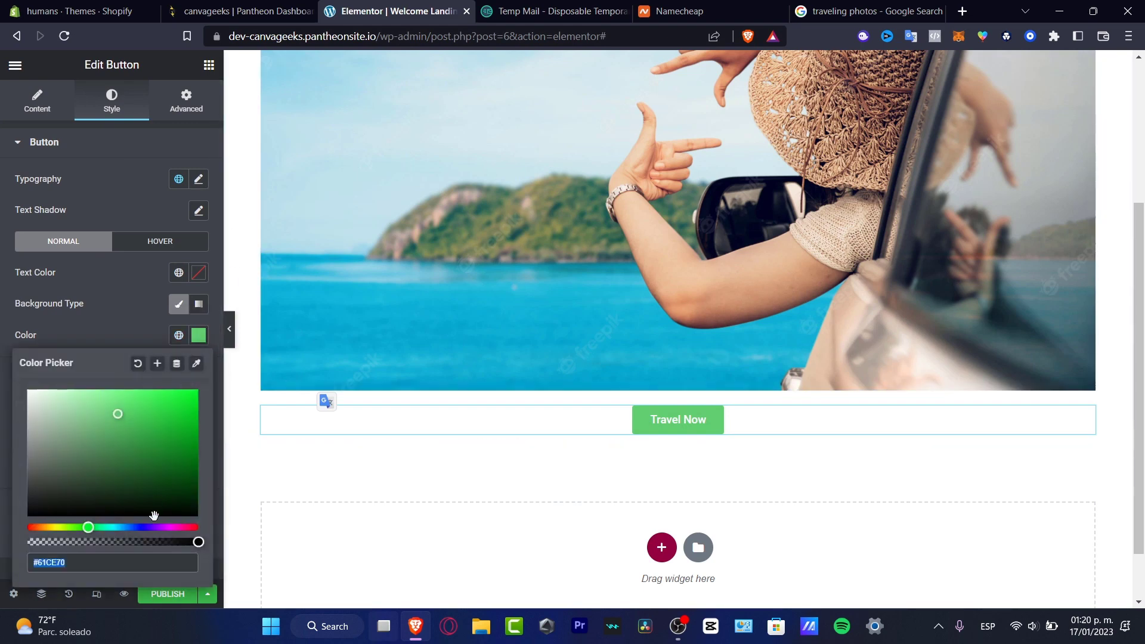
click(134, 527)
drag(133, 527, 121, 527)
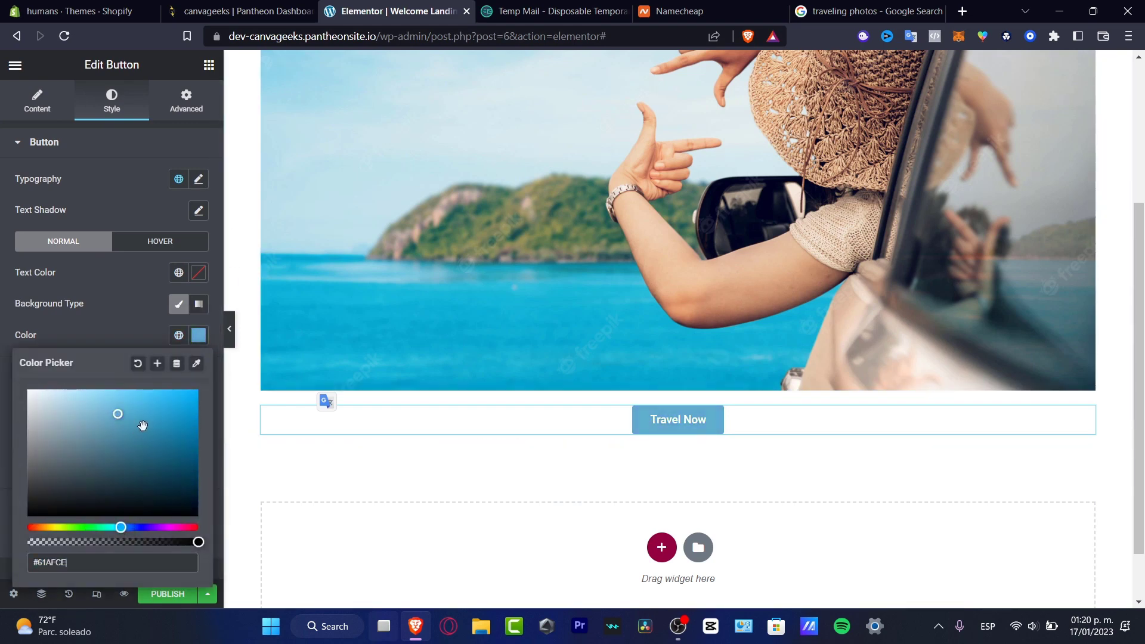
drag(143, 422, 211, 368)
click(152, 195)
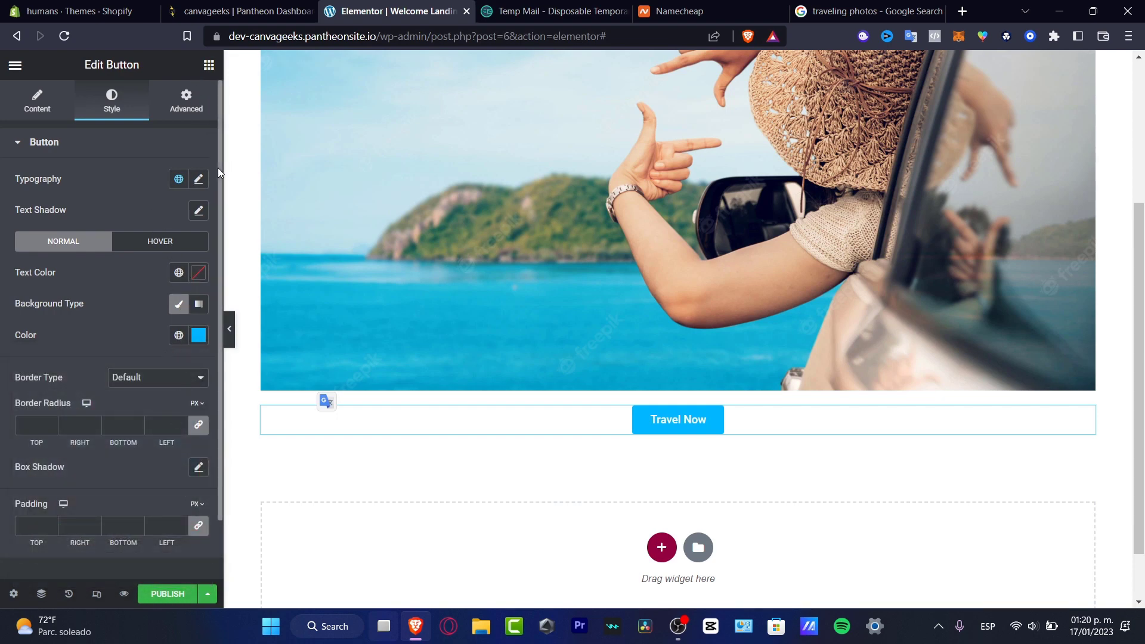
scroll(218, 172, down, 2)
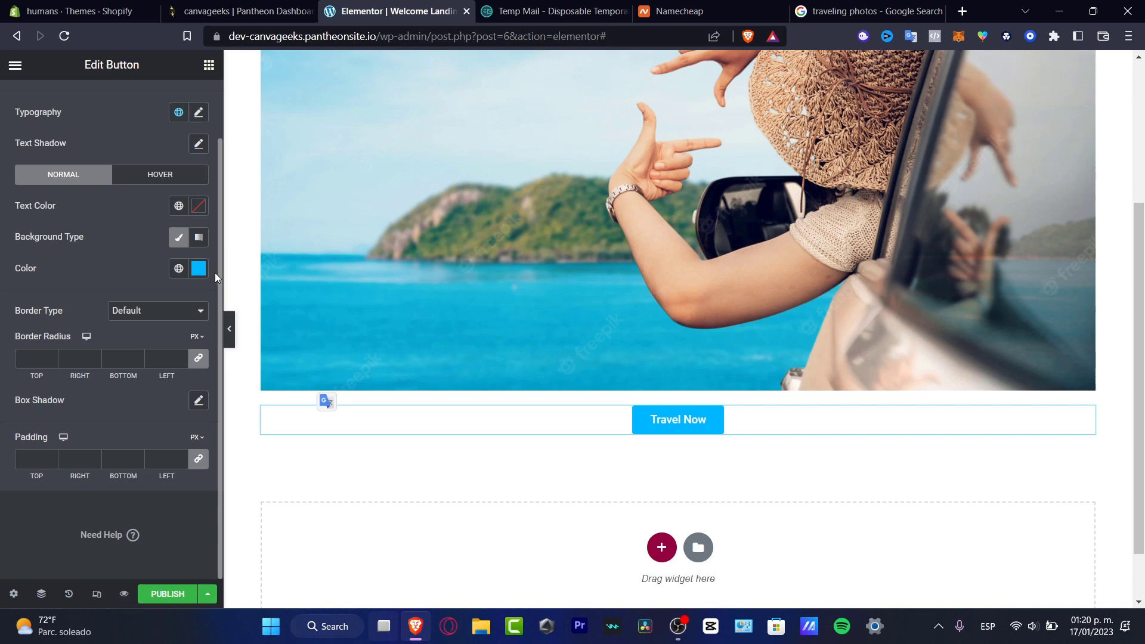
scroll(215, 273, up, 2)
click(182, 105)
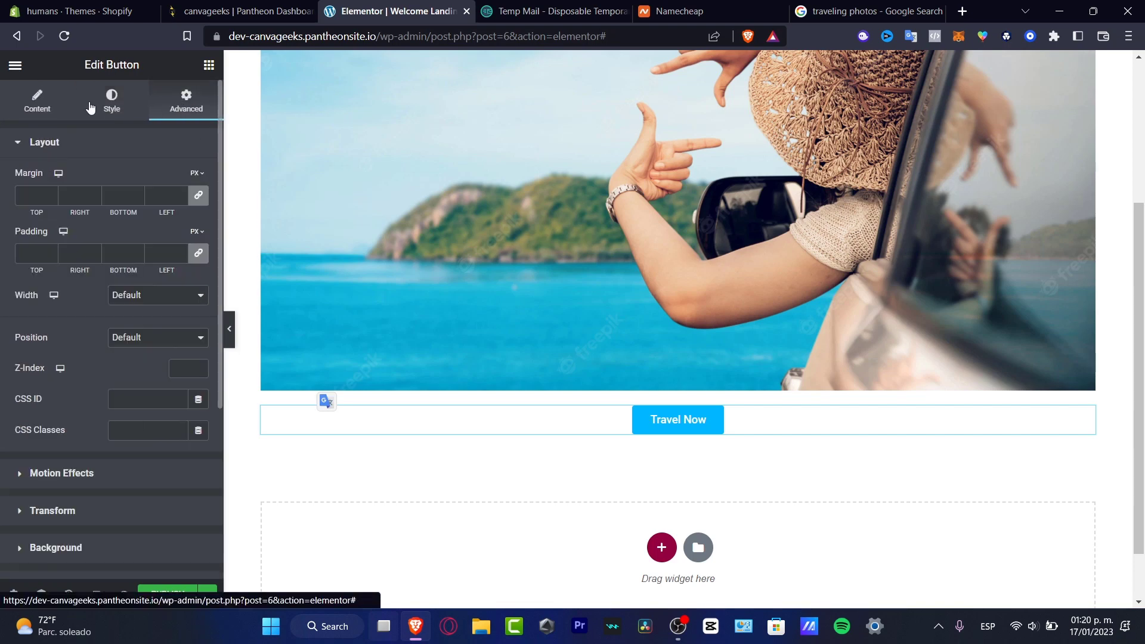
click(37, 99)
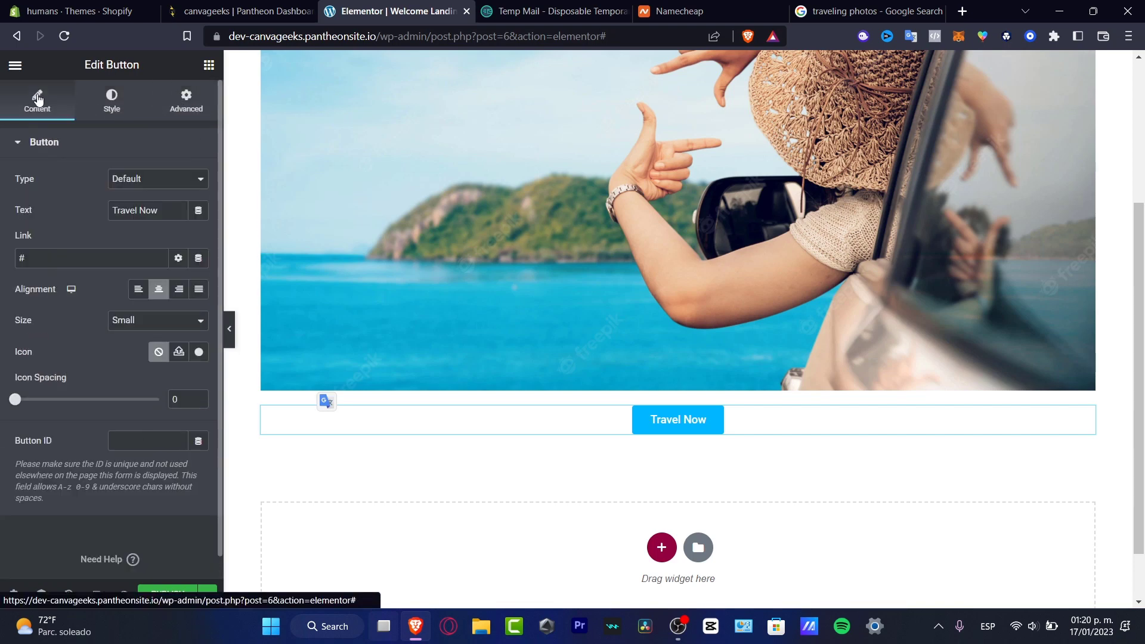
Step: Publish the Welcome Landing Page with Ctrl+S and view it live down to the Travel Now button
key(ctrl+s)
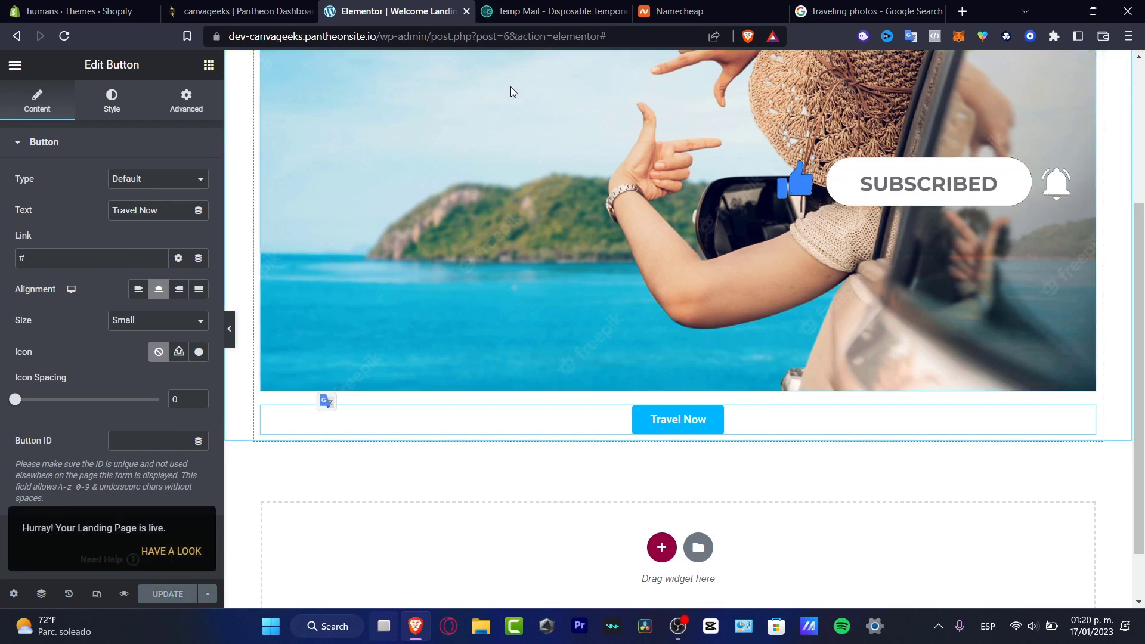
click(188, 559)
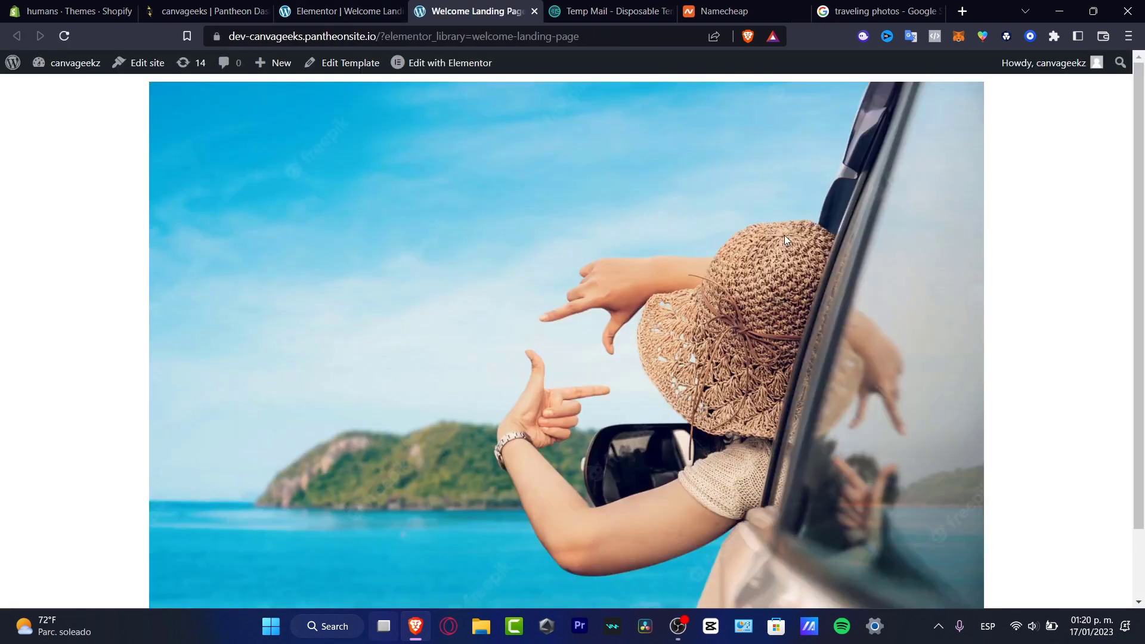
scroll(794, 242, down, 2)
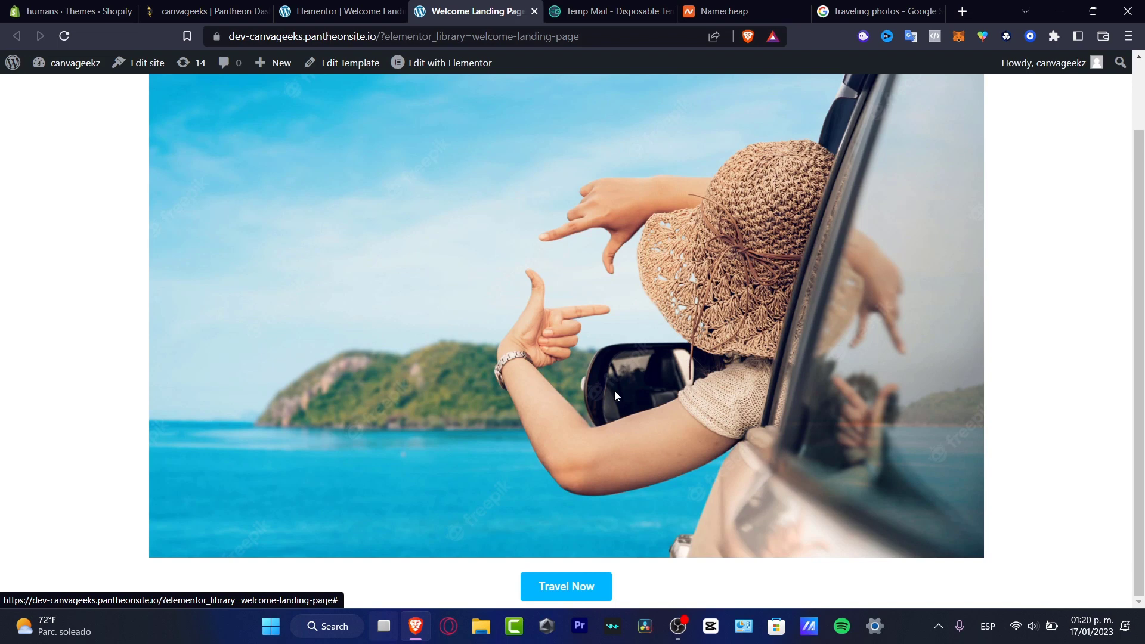
scroll(614, 396, up, 2)
scroll(614, 396, down, 2)
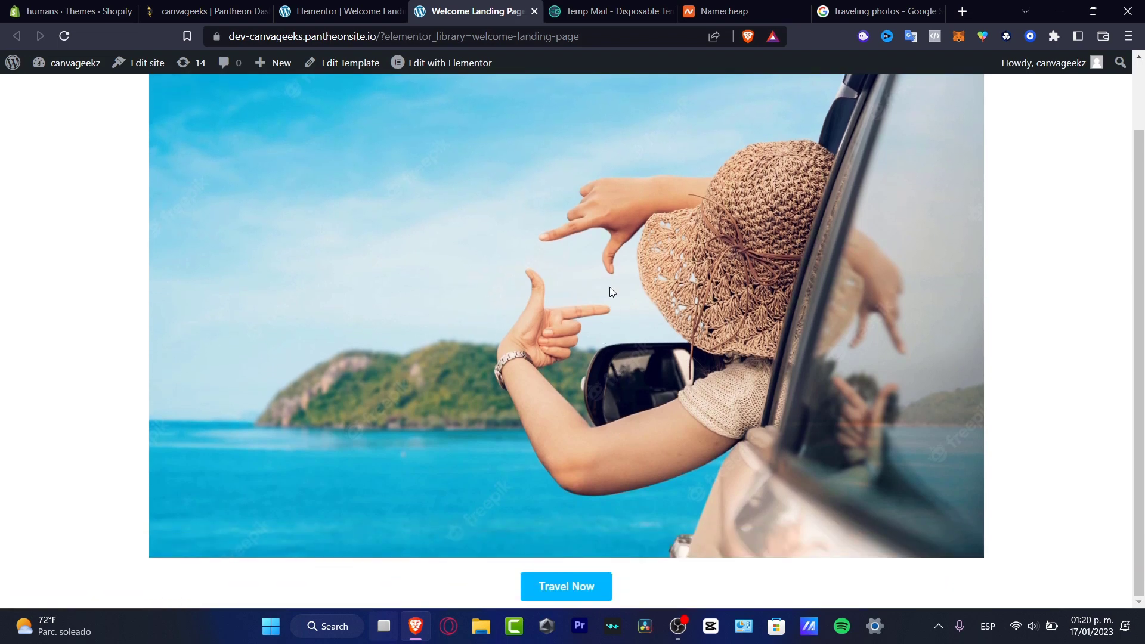